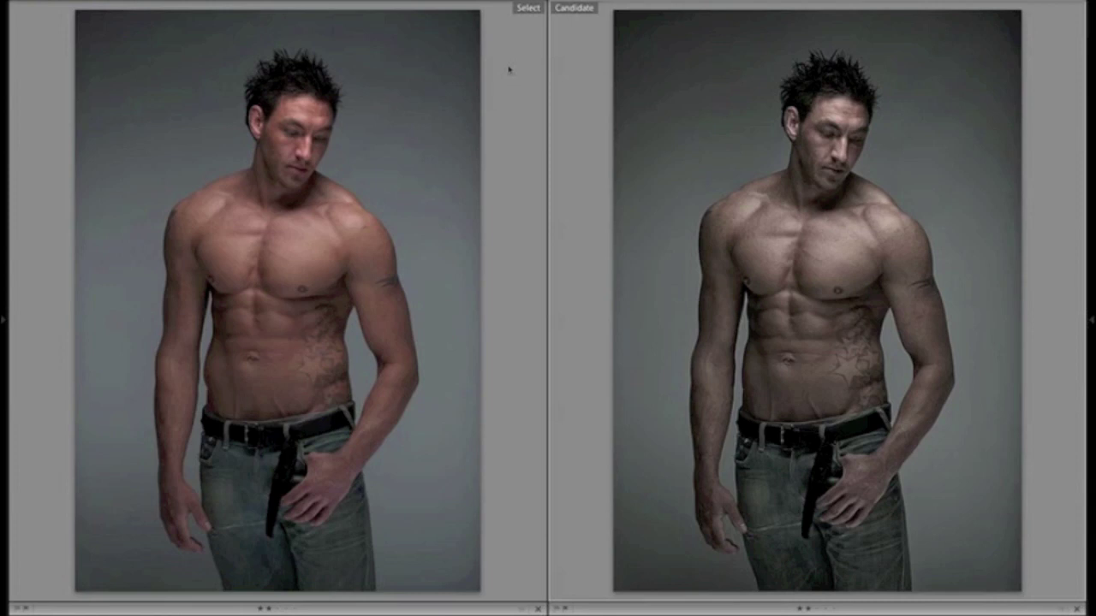
Switch to Photoshop and duplicate the portrait's Background layer.
key(ctrl+Right)
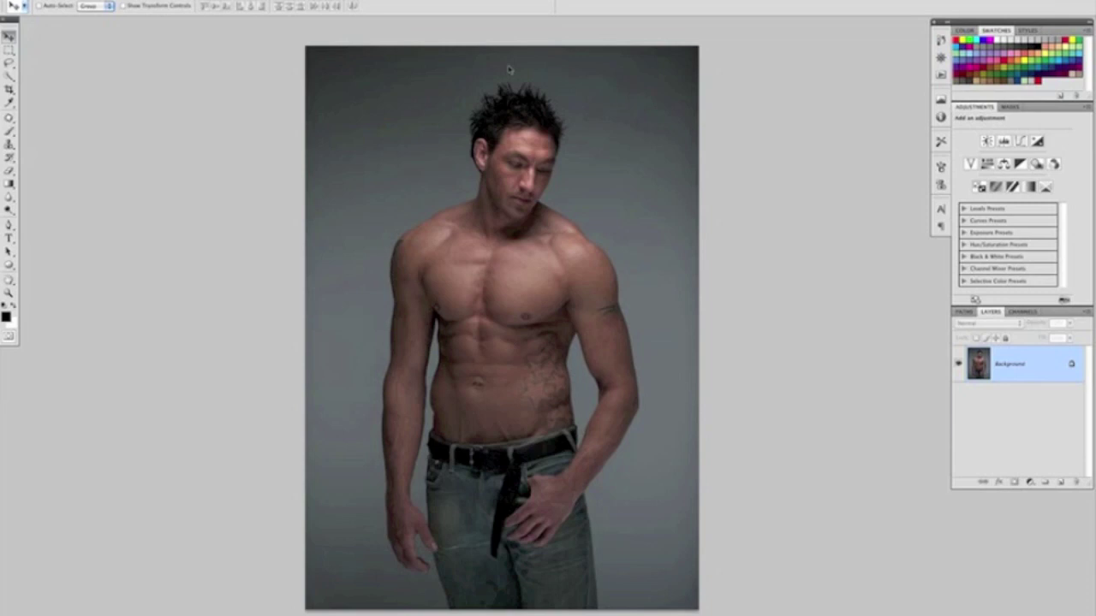
drag(360, 302, 518, 508)
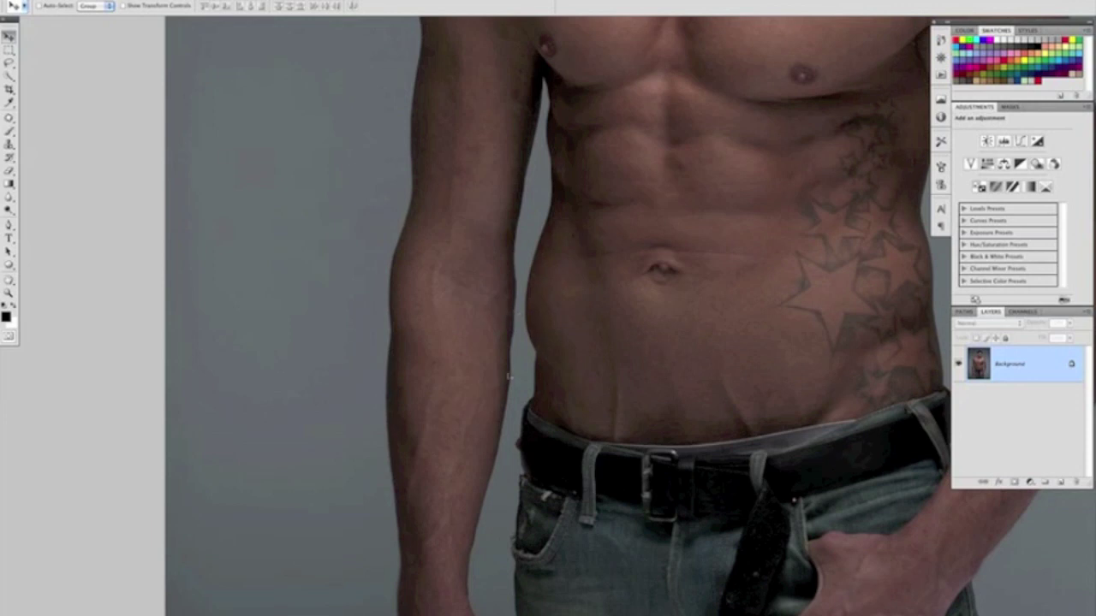
drag(776, 299, 626, 259)
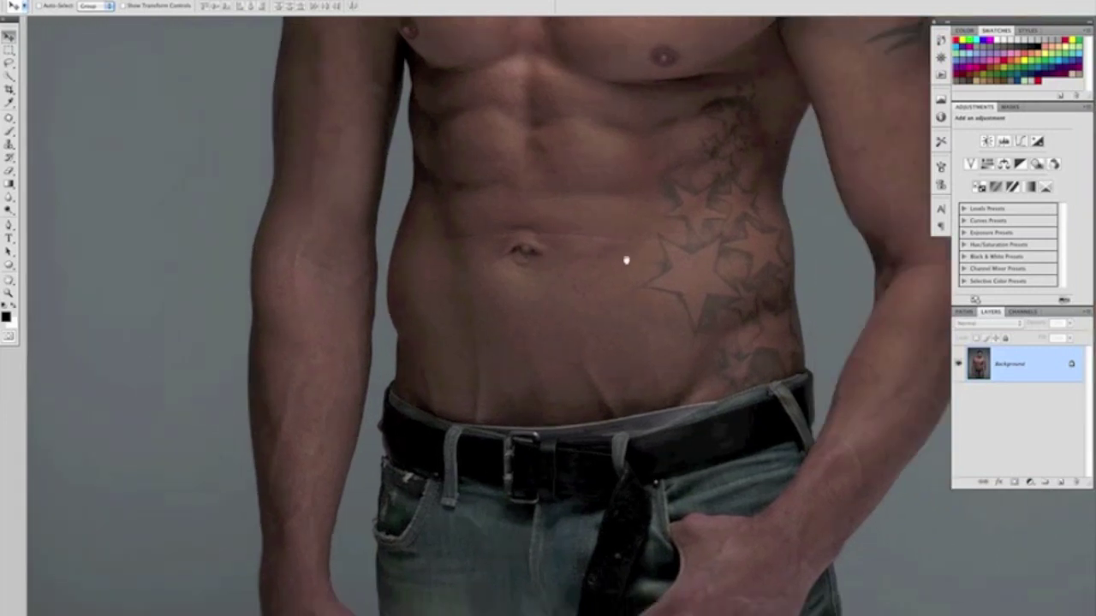
key(ctrl+0)
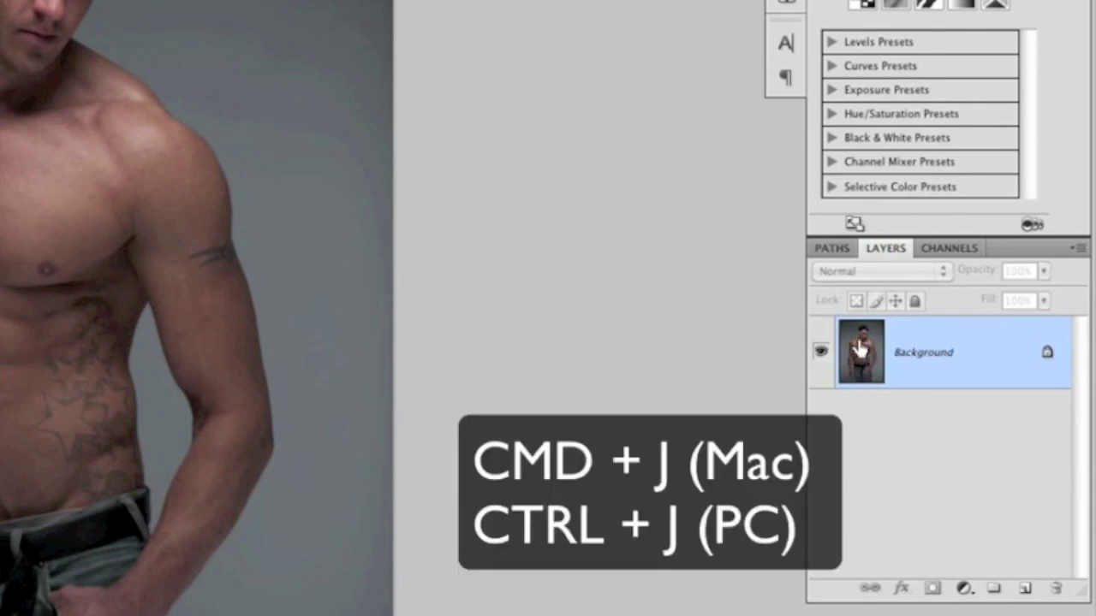
drag(856, 346, 1023, 593)
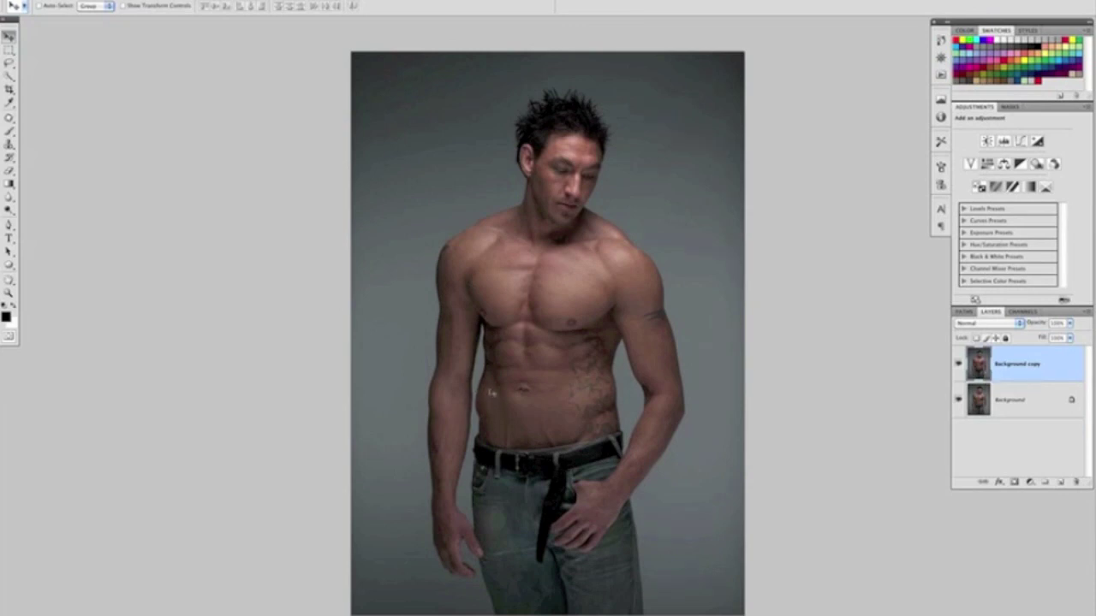
Enclose the forearm and the adjacent side of the waist in a rectangular marquee and open that area in the Liquify filter.
click(313, 477)
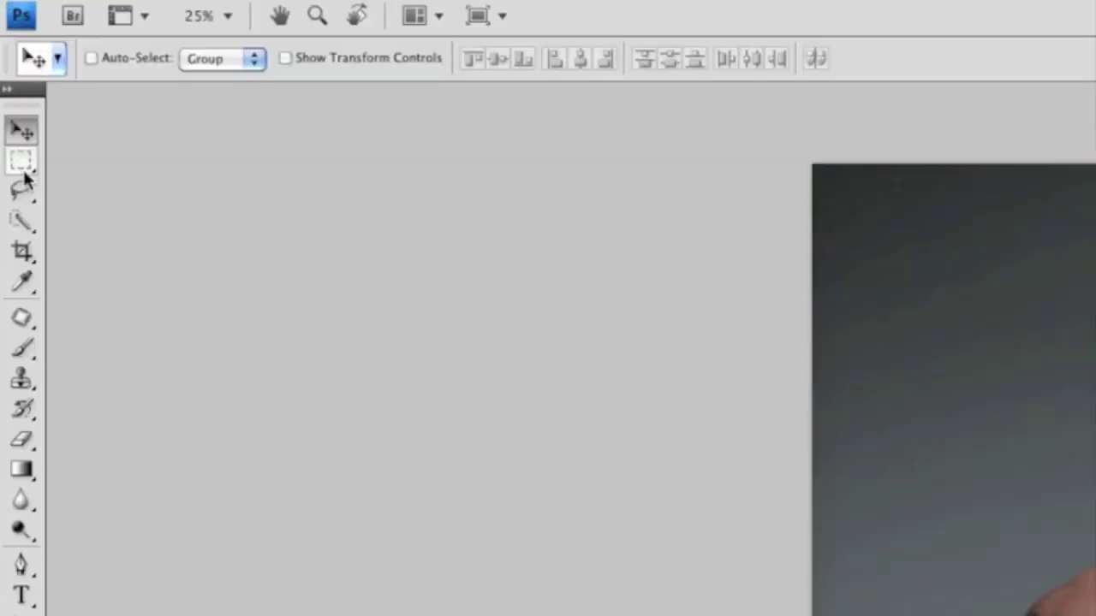
click(23, 164)
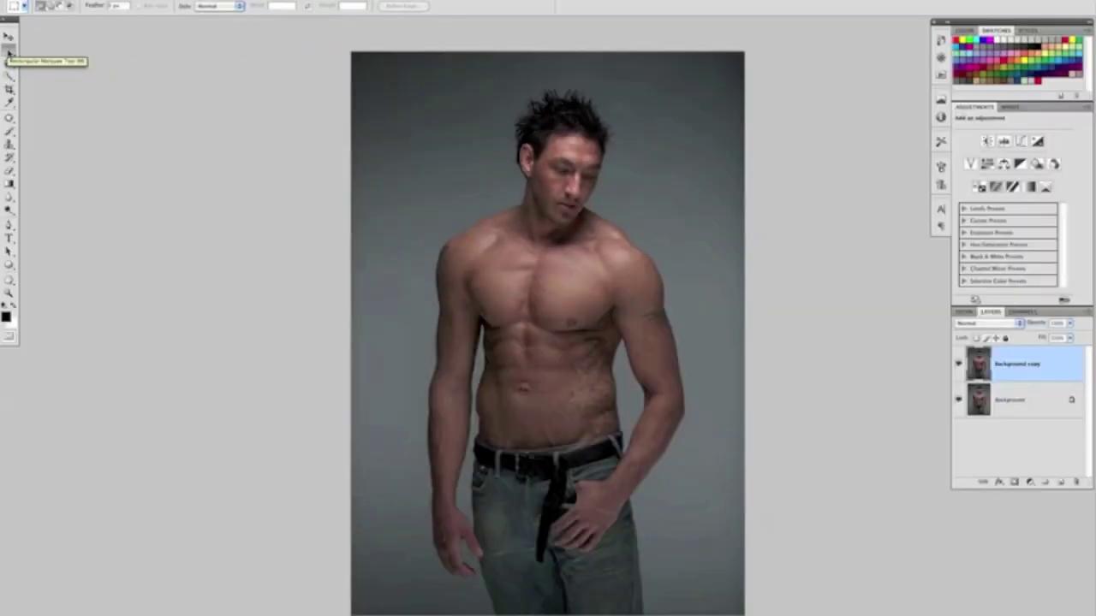
drag(406, 324, 519, 493)
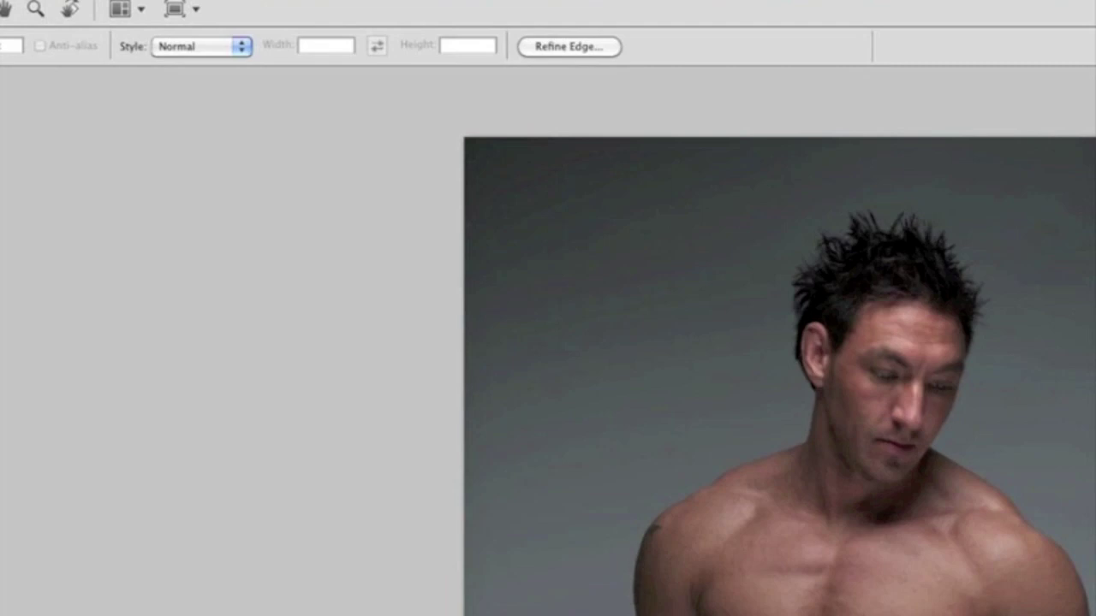
click(262, 3)
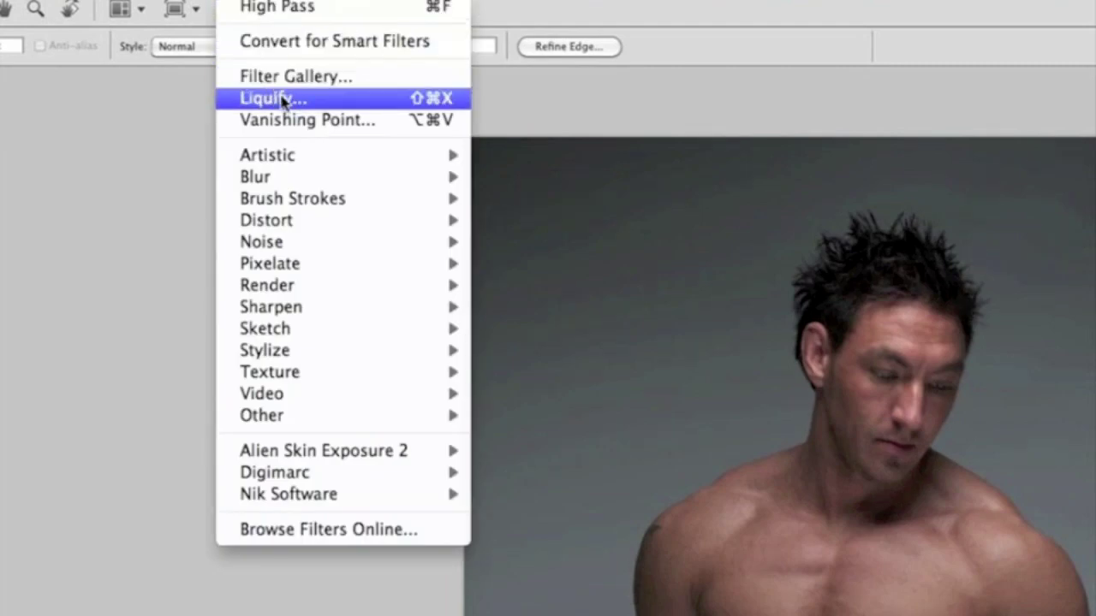
click(317, 102)
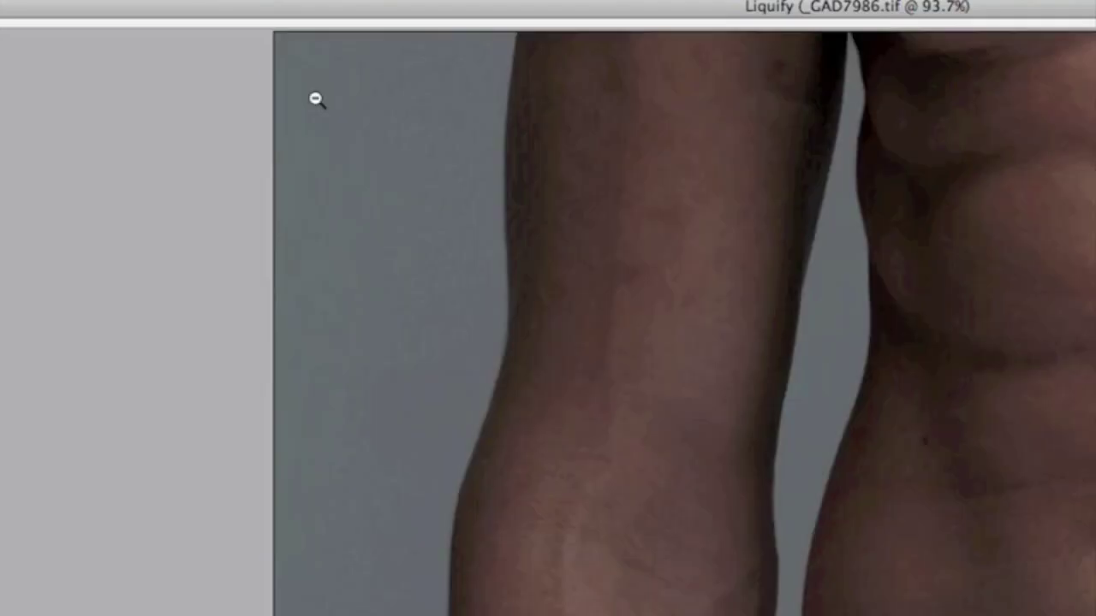
Protect the inner edge of the forearm beside the waist with the Freeze Mask tool at brush size 84.
key(alt)
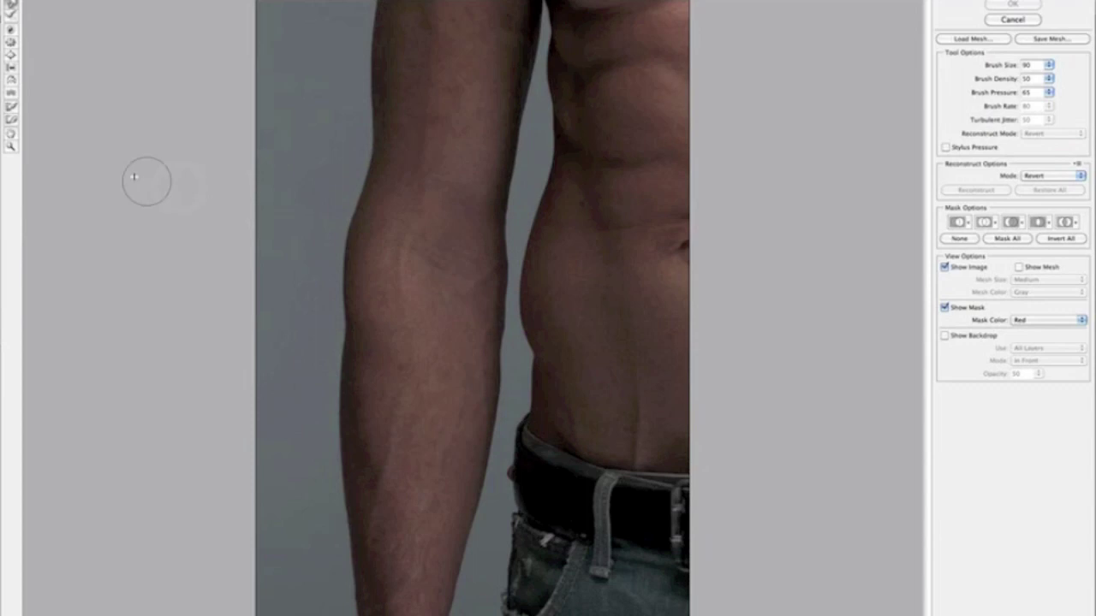
key(alt)
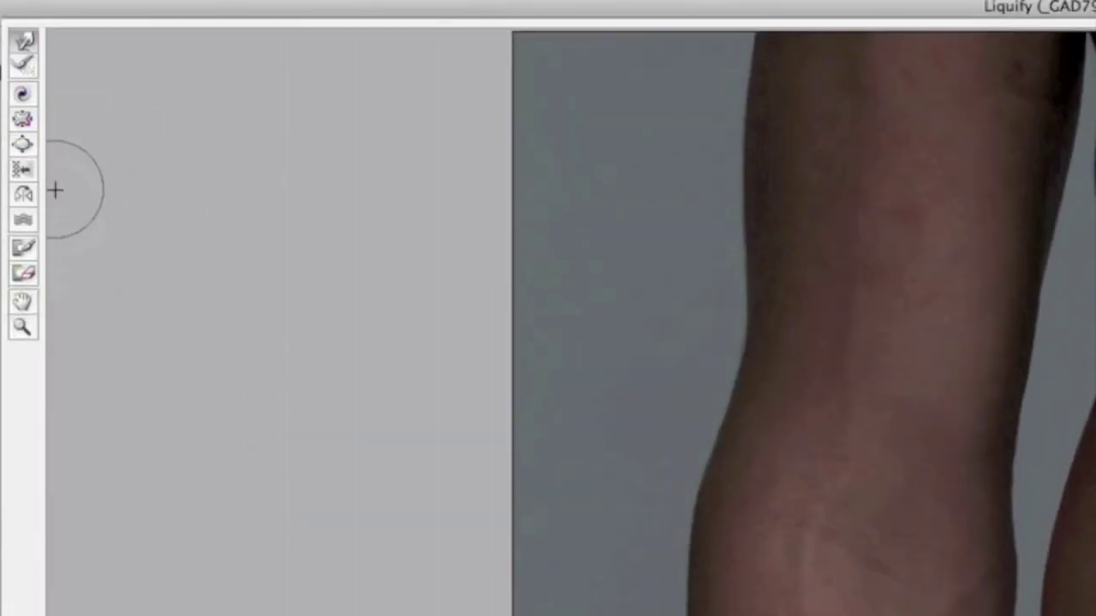
click(23, 248)
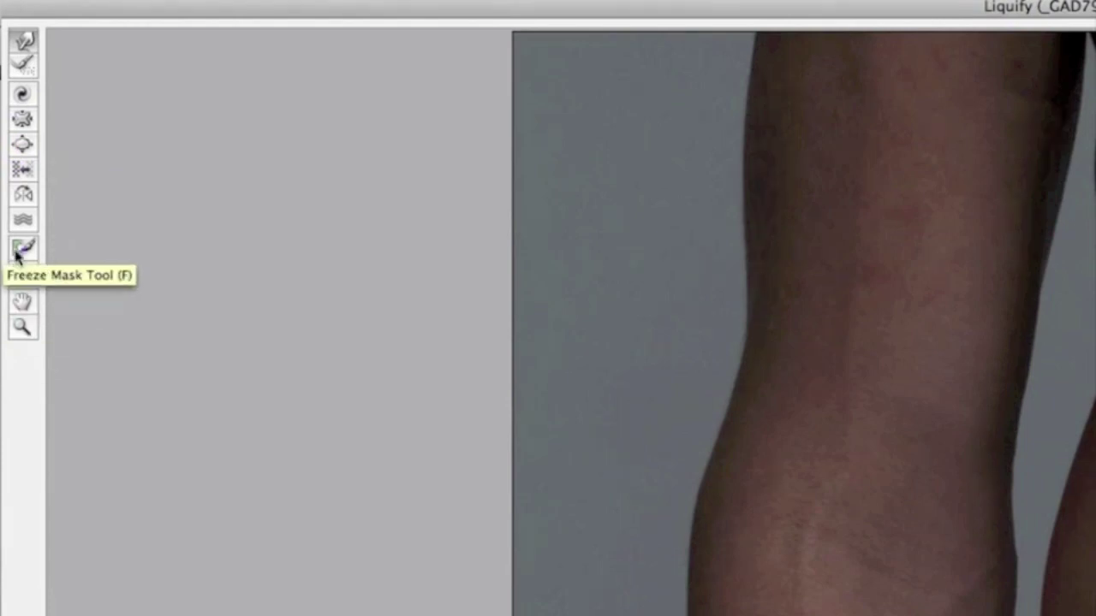
click(23, 249)
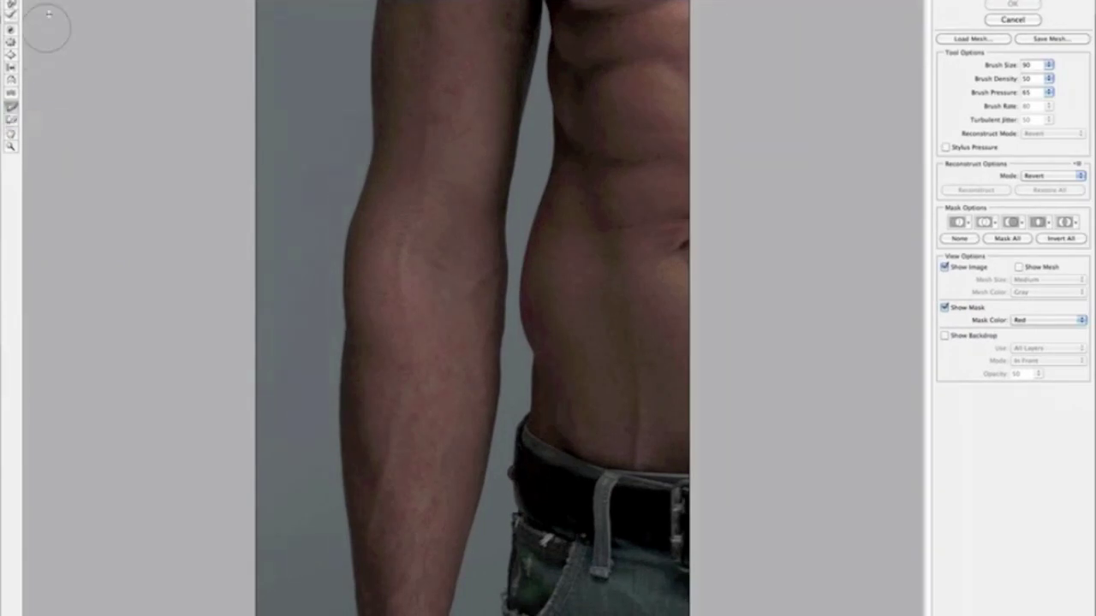
key(bracketleft)
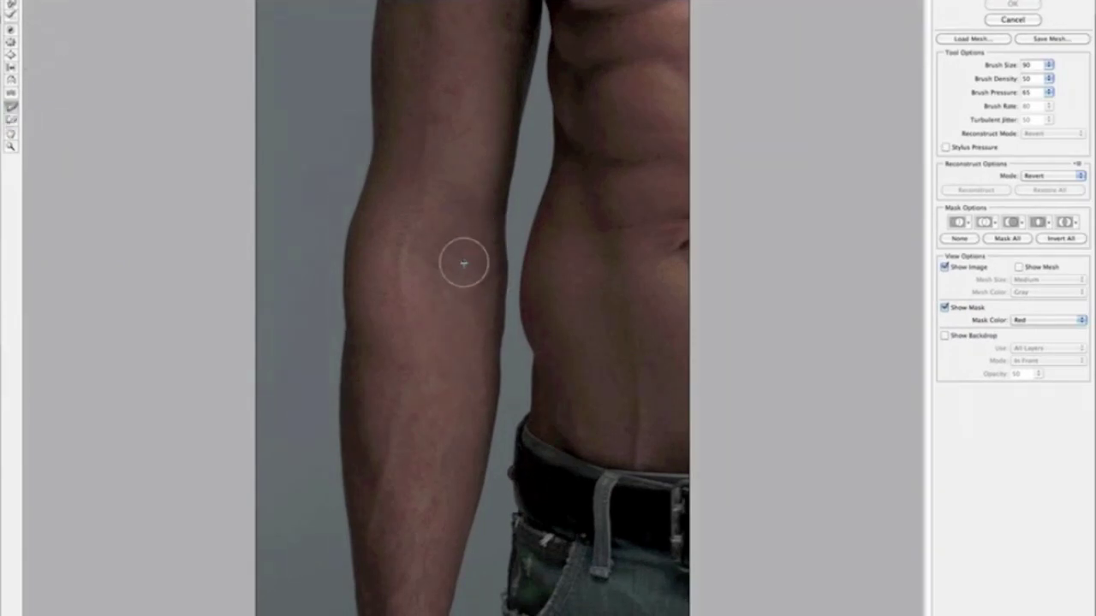
mouse_move(465, 254)
mouse_down()
mouse_move(486, 231)
mouse_move(477, 445)
mouse_move(494, 221)
mouse_move(465, 270)
mouse_move(464, 445)
mouse_move(492, 193)
mouse_move(468, 433)
mouse_move(486, 197)
mouse_up()
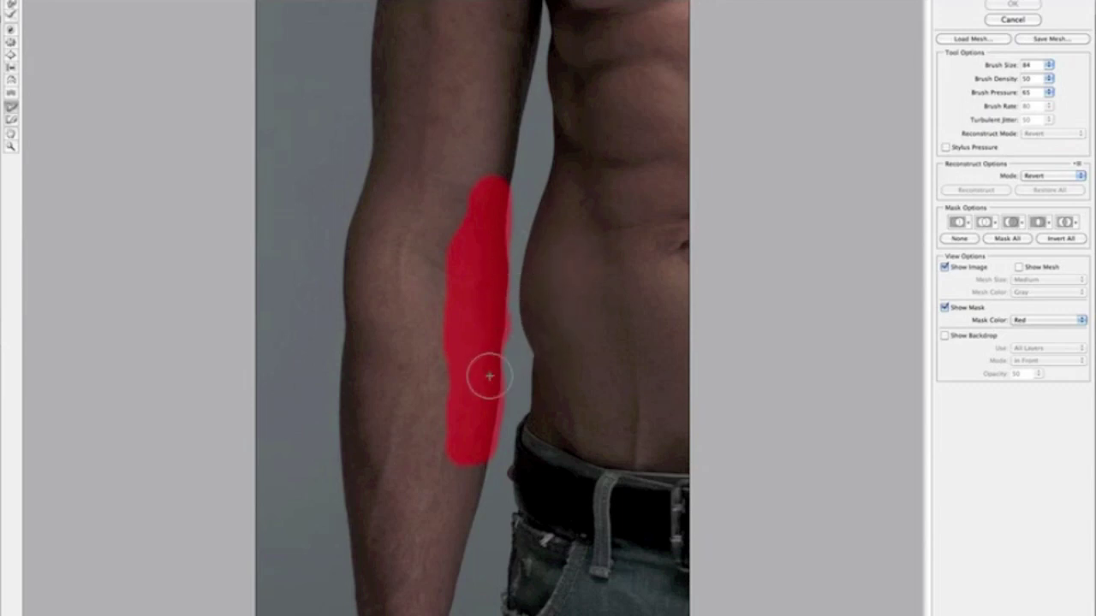
Push the bulge at the side of the waist inward with a size 92 Forward Warp brush, apply Liquify and deselect.
key(alt)
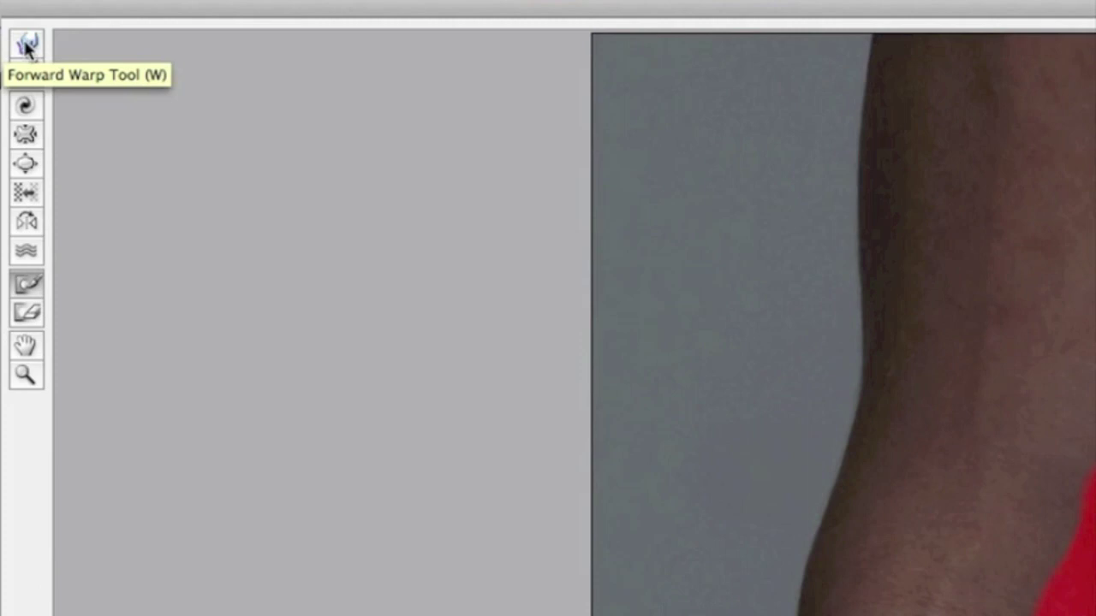
click(28, 44)
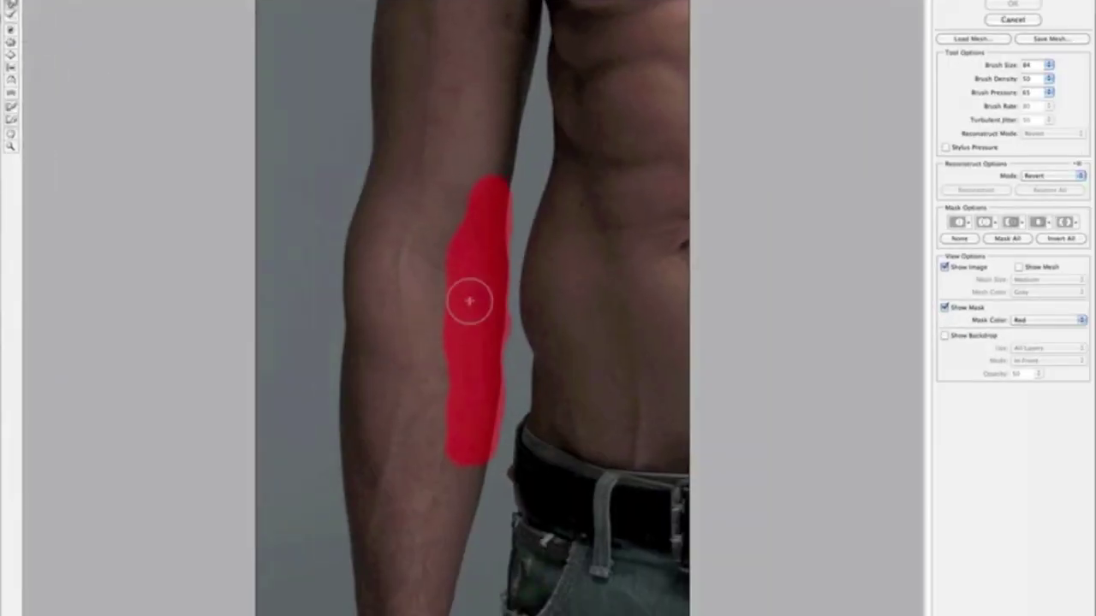
key(bracketright)
key(bracketright)
key(bracketright)
key(bracketright)
mouse_move(537, 240)
mouse_down()
mouse_move(520, 294)
mouse_move(531, 333)
mouse_move(540, 215)
mouse_move(536, 251)
mouse_up()
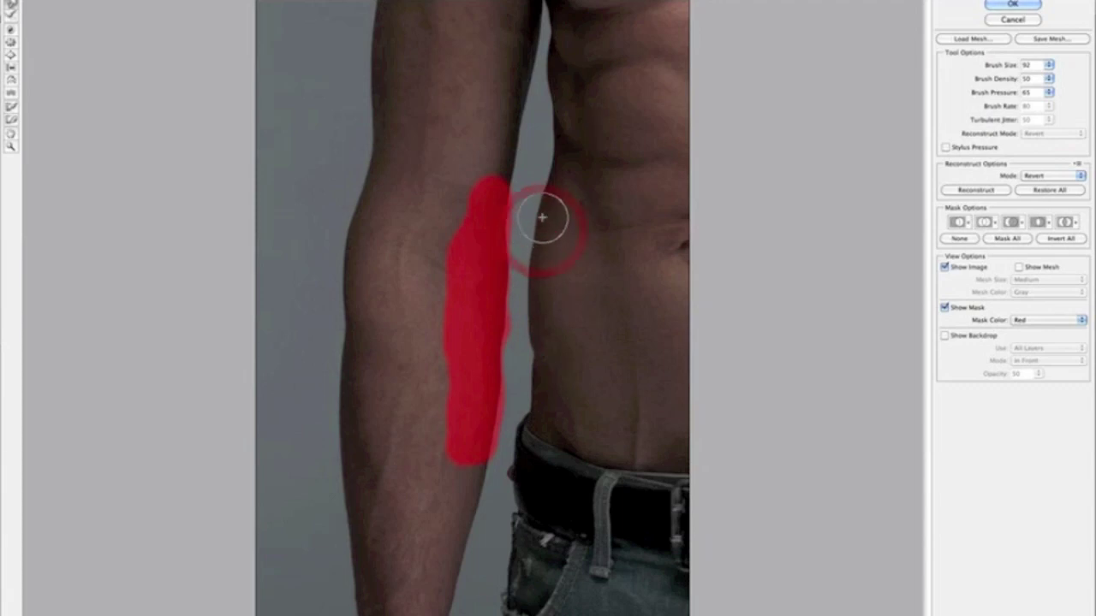
click(1013, 4)
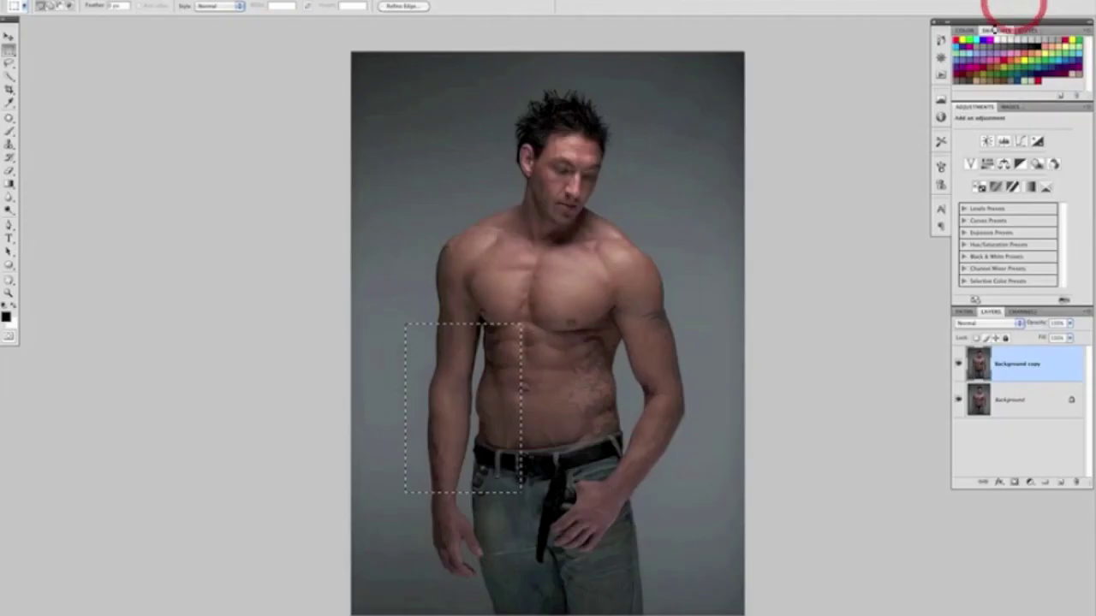
key(ctrl+d)
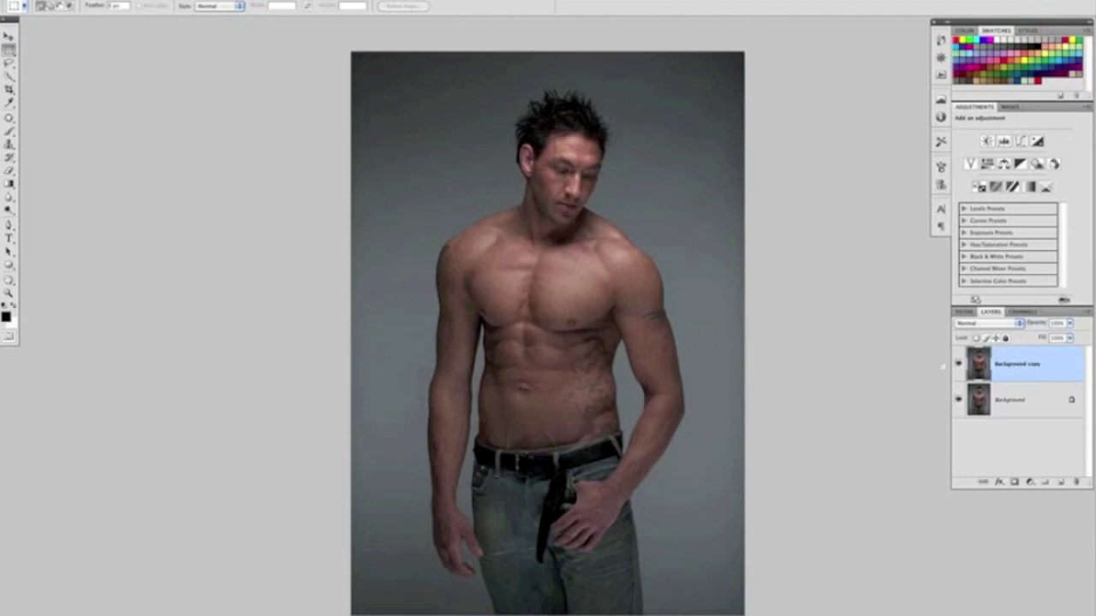
Compare the waist before and after the Liquify edit by toggling the copied layer's visibility.
click(958, 366)
click(959, 366)
click(959, 365)
click(958, 365)
click(958, 365)
click(957, 367)
click(957, 367)
click(957, 367)
click(957, 366)
click(957, 367)
click(959, 365)
click(958, 366)
click(958, 366)
click(958, 365)
Flatten the liquified image and duplicate its Background layer.
click(1075, 321)
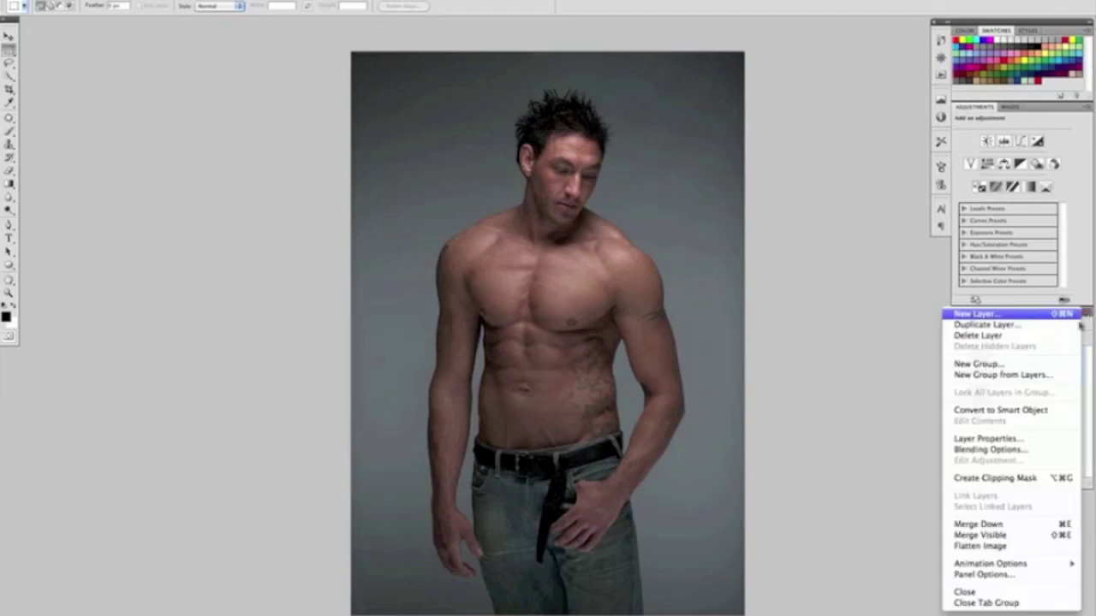
click(982, 546)
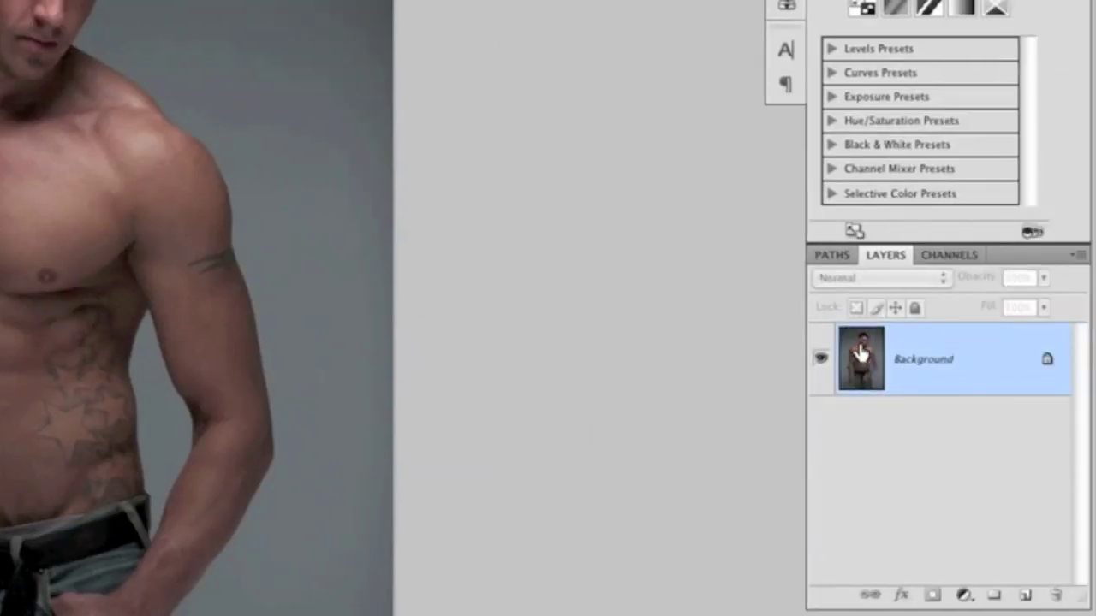
drag(861, 353, 1024, 594)
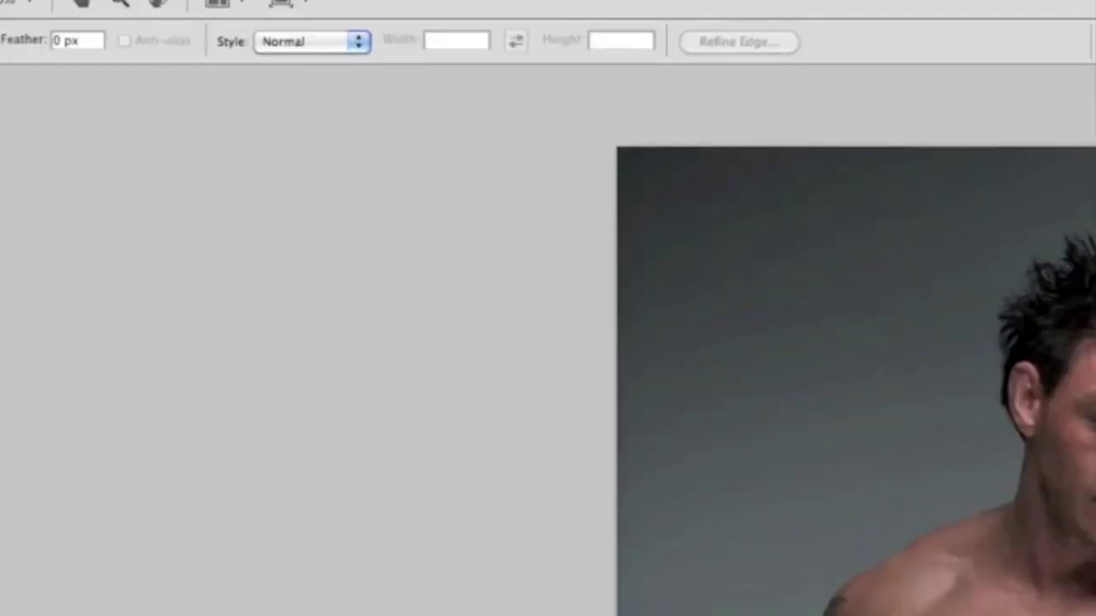
Desaturate the duplicate layer and set its blend mode to Soft Light.
click(139, 0)
mouse_move(171, 52)
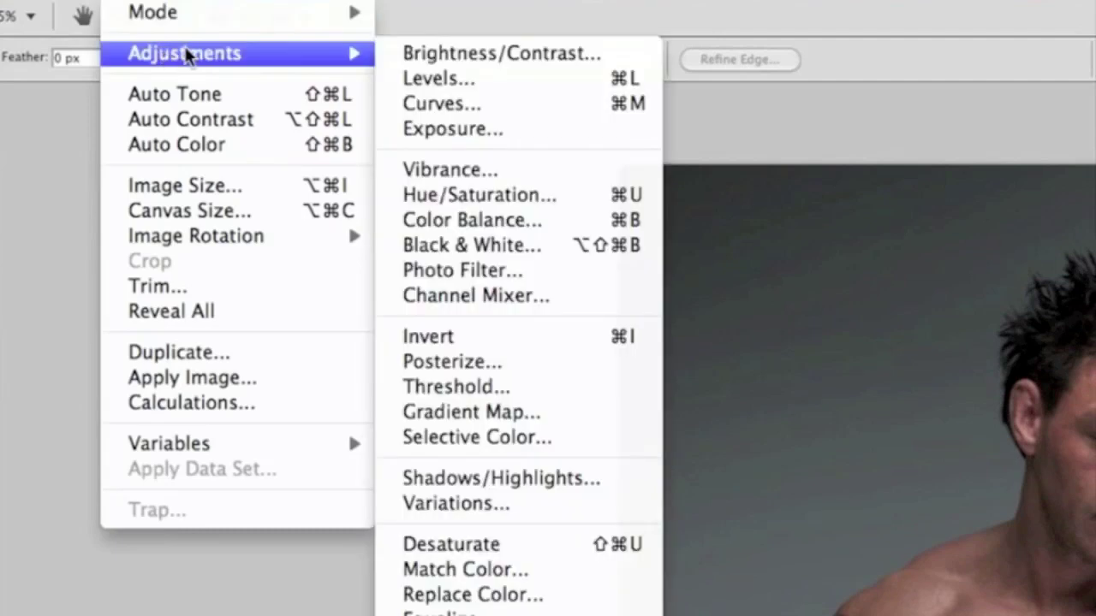
click(467, 552)
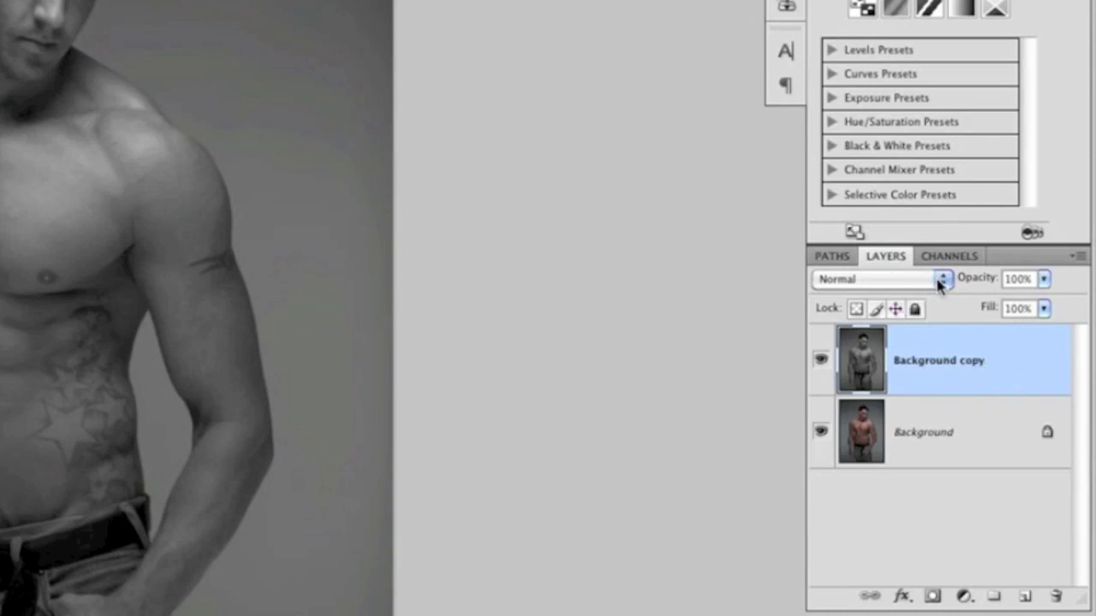
click(945, 281)
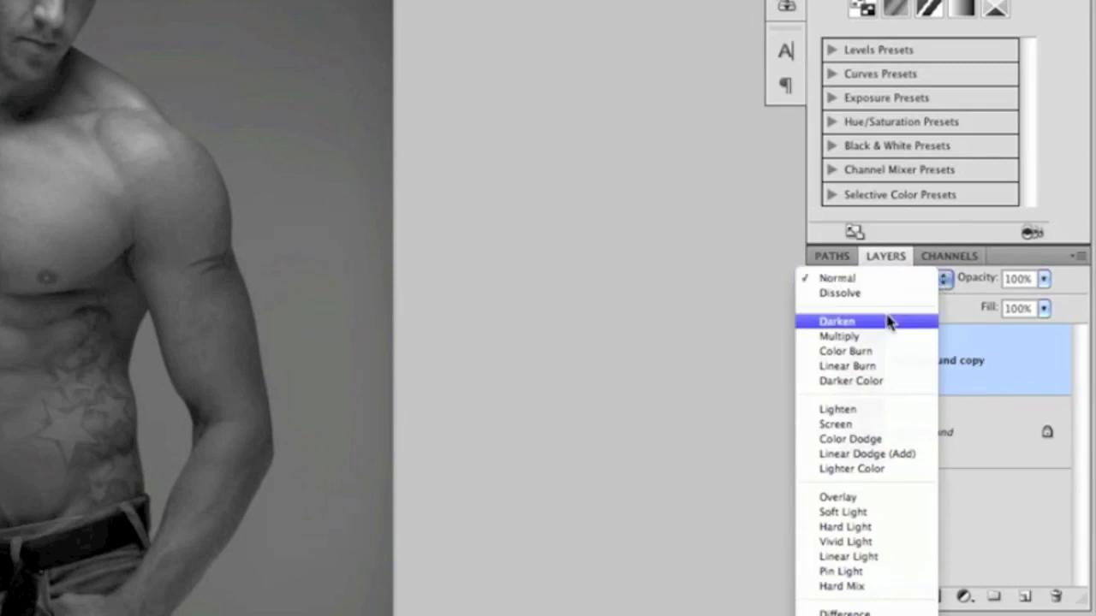
click(870, 512)
drag(75, 170, 433, 268)
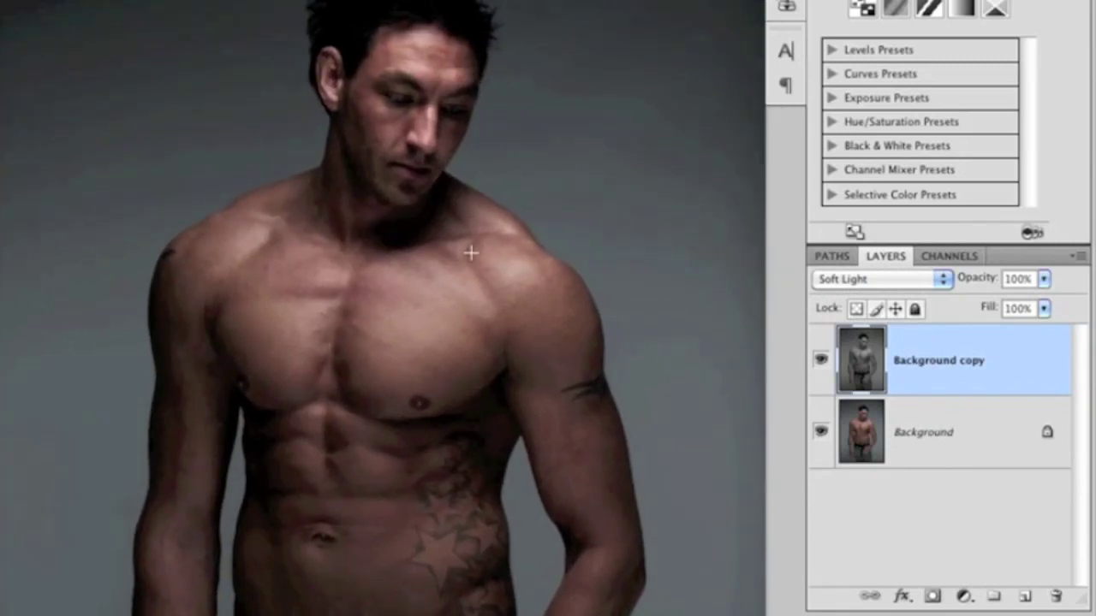
Compare the image with and without the Soft Light layer, and set that layer's opacity to 70%.
click(820, 363)
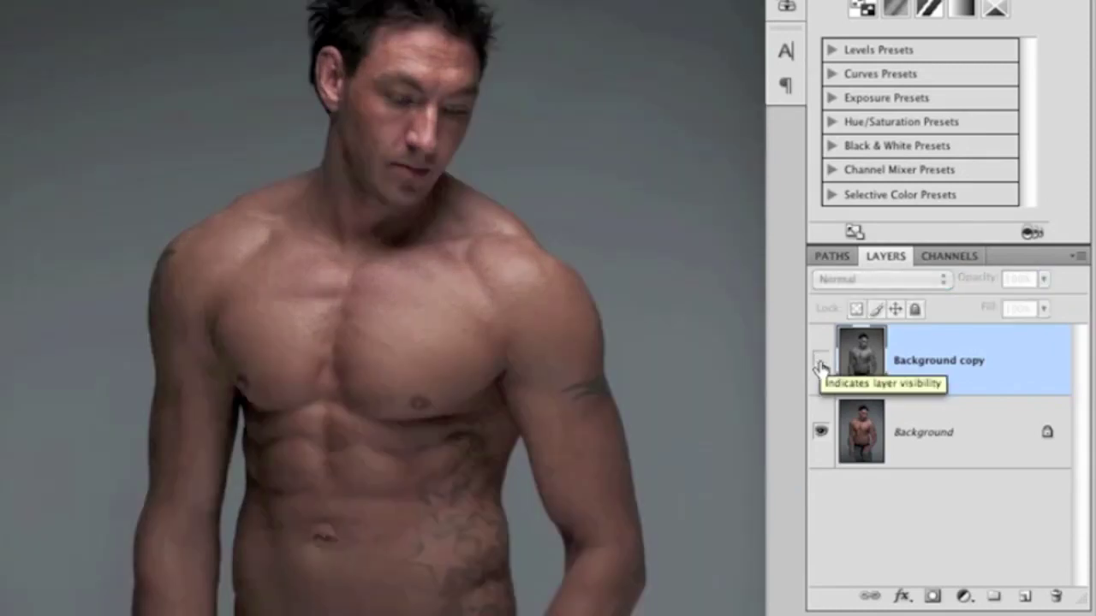
click(820, 363)
click(820, 363)
click(821, 363)
click(820, 363)
click(820, 363)
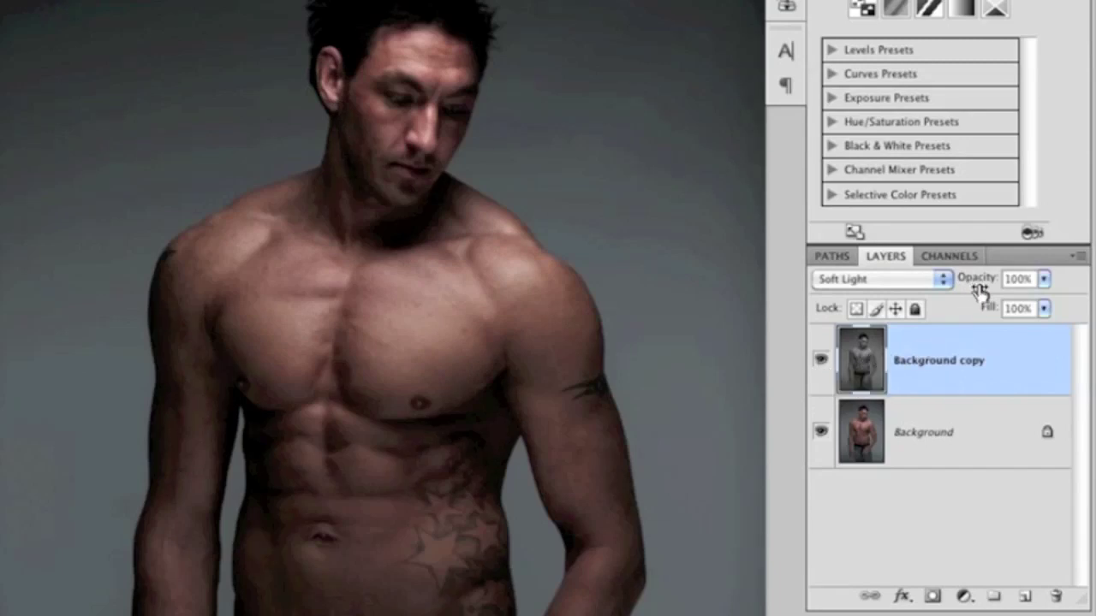
drag(978, 284, 943, 285)
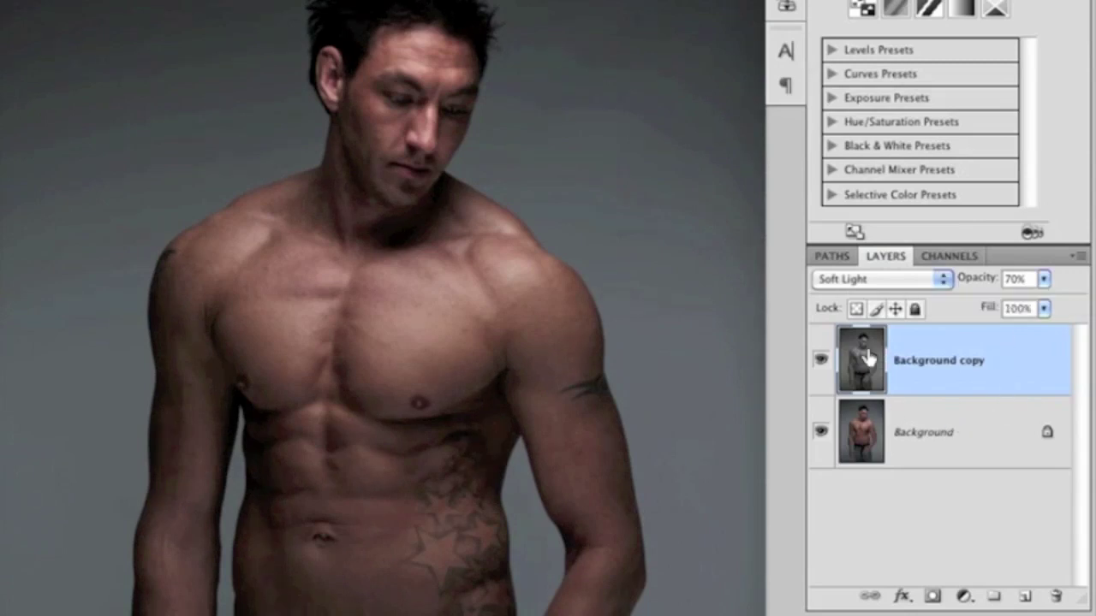
Flatten the Soft Light effect into the image and make a fresh duplicate of the Background layer.
click(1074, 259)
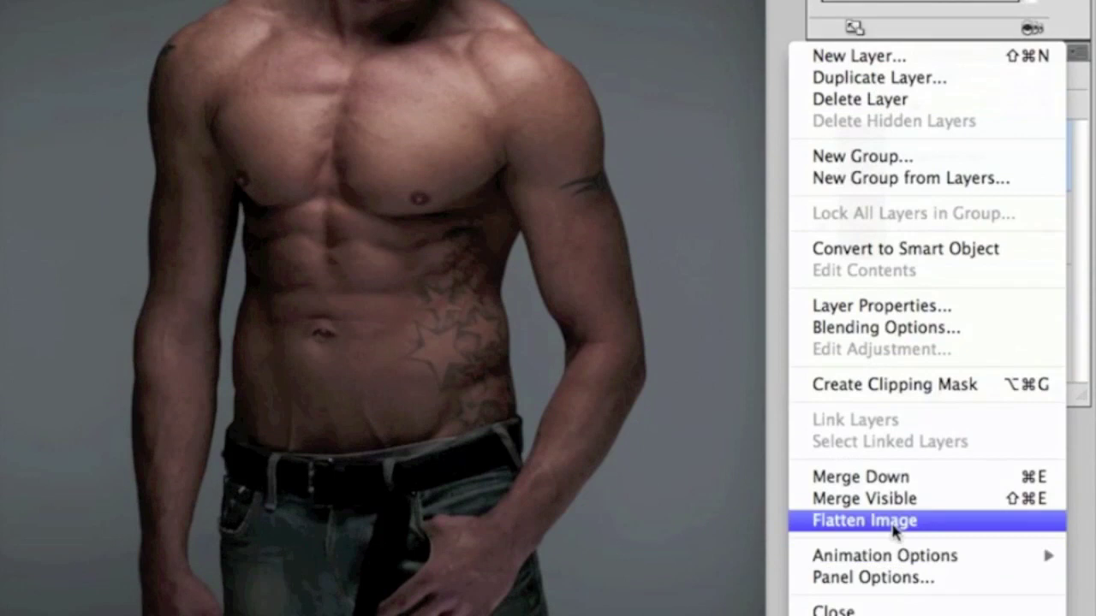
click(895, 524)
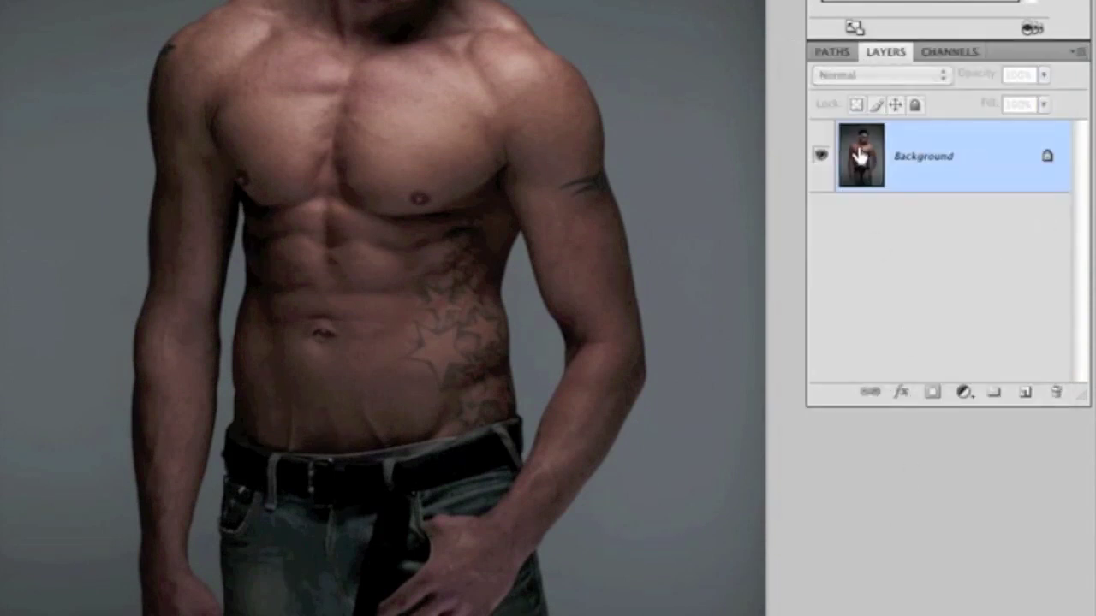
drag(865, 156, 1025, 392)
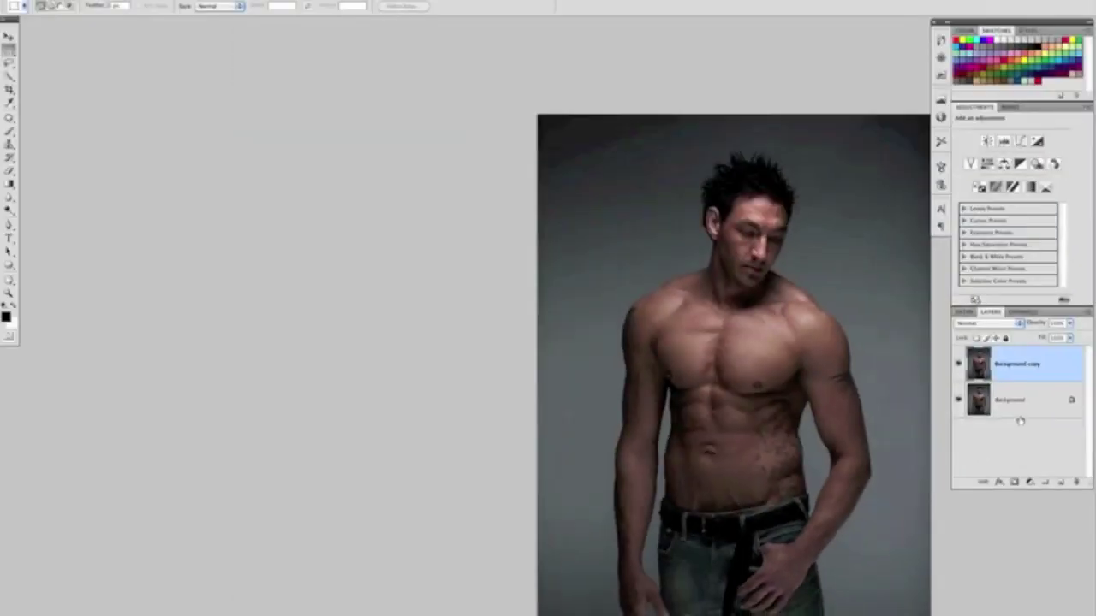
drag(837, 394, 639, 327)
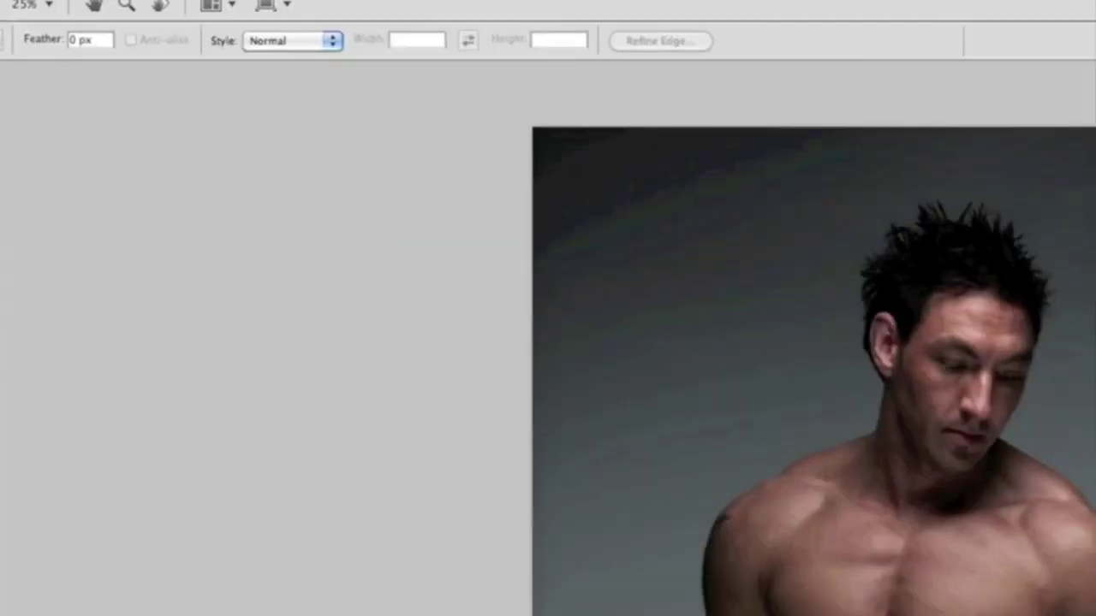
Desaturate the duplicate Background layer to pure grayscale.
click(154, 2)
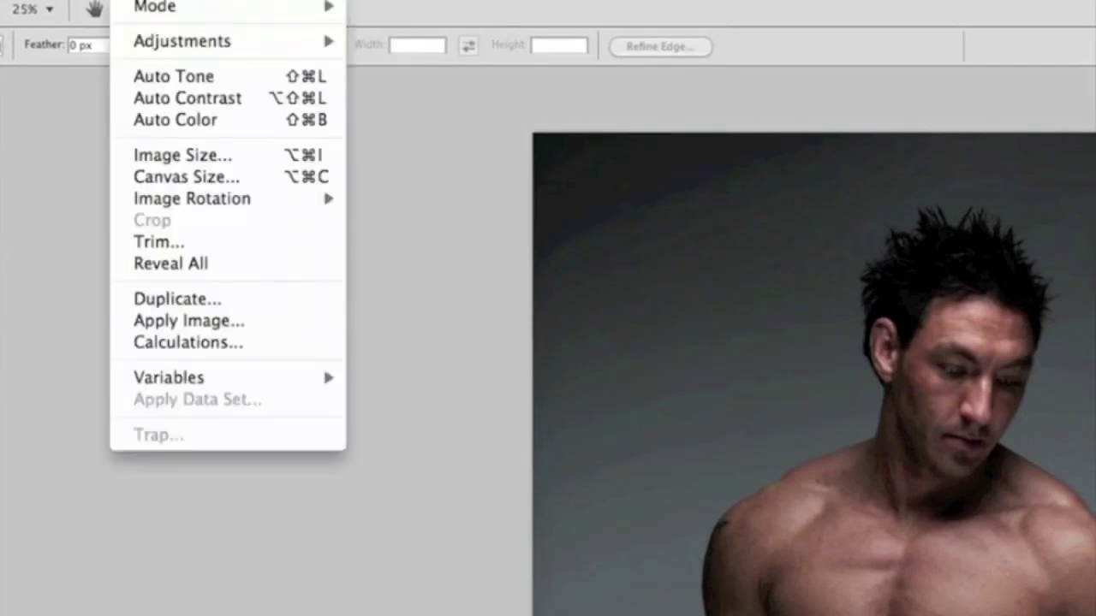
mouse_move(159, 41)
click(409, 467)
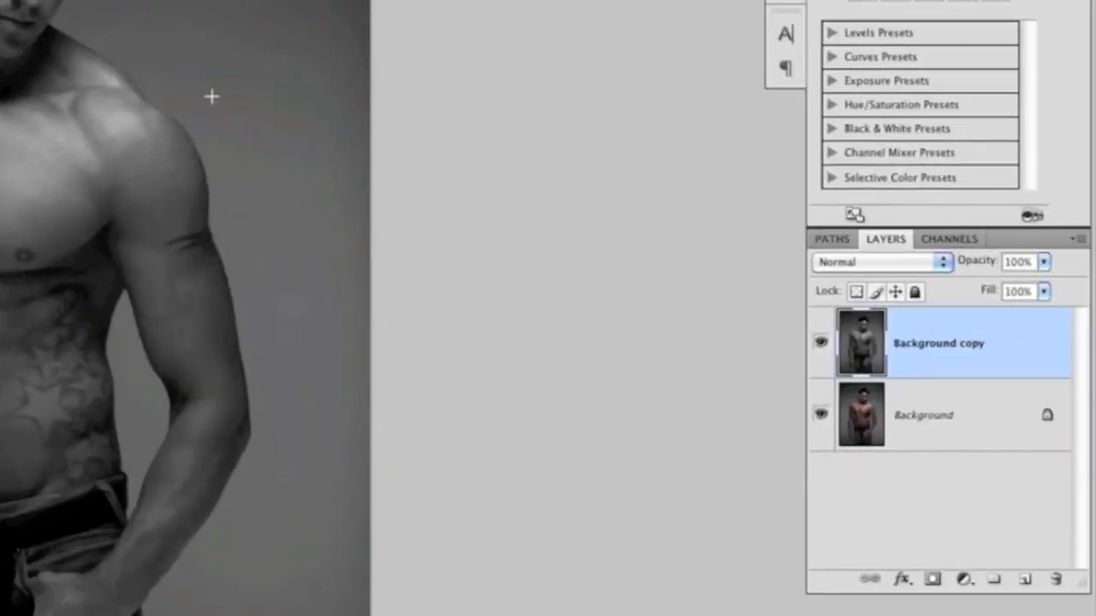
drag(661, 243, 671, 261)
drag(229, 133, 498, 217)
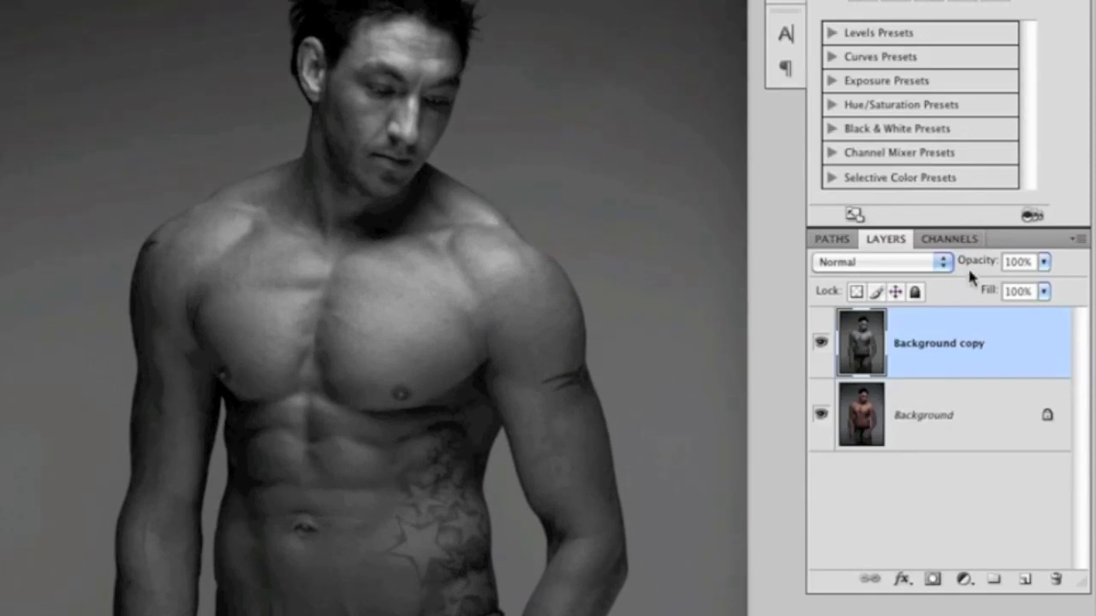
Lower the desaturated layer's opacity to bring back muted skin colour, and compare the image with and without that layer.
drag(978, 269, 792, 268)
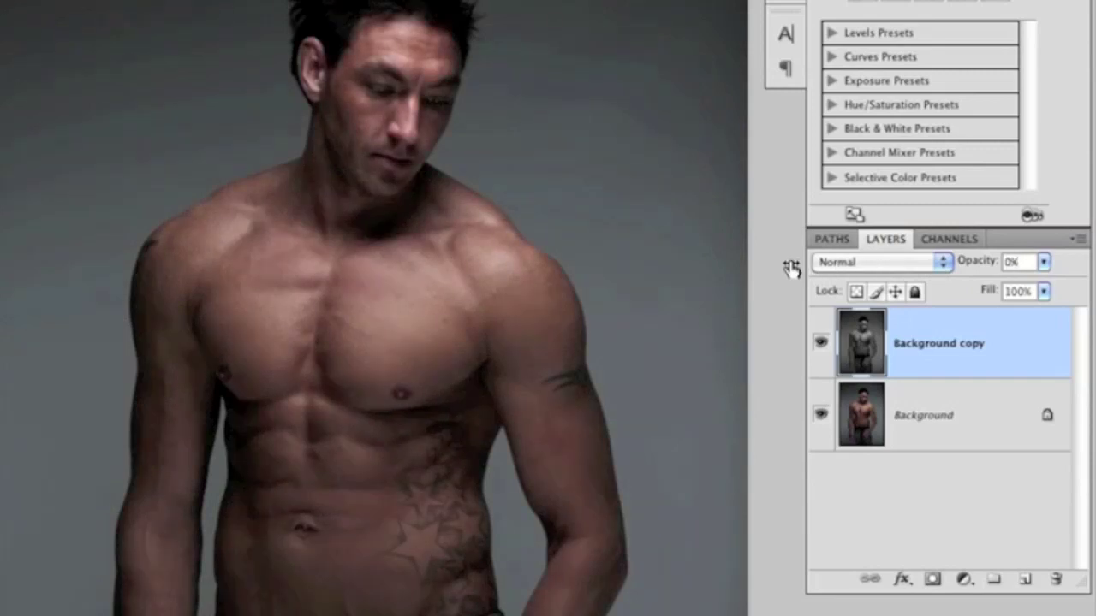
drag(791, 268, 975, 274)
click(820, 343)
click(820, 343)
click(820, 344)
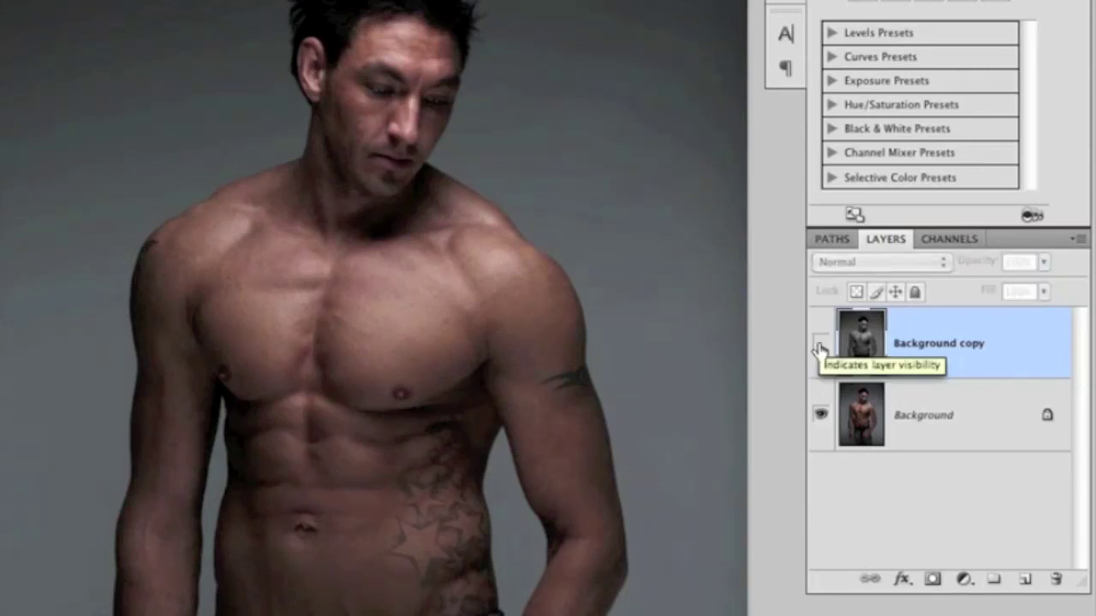
click(820, 343)
click(820, 343)
click(820, 344)
click(820, 344)
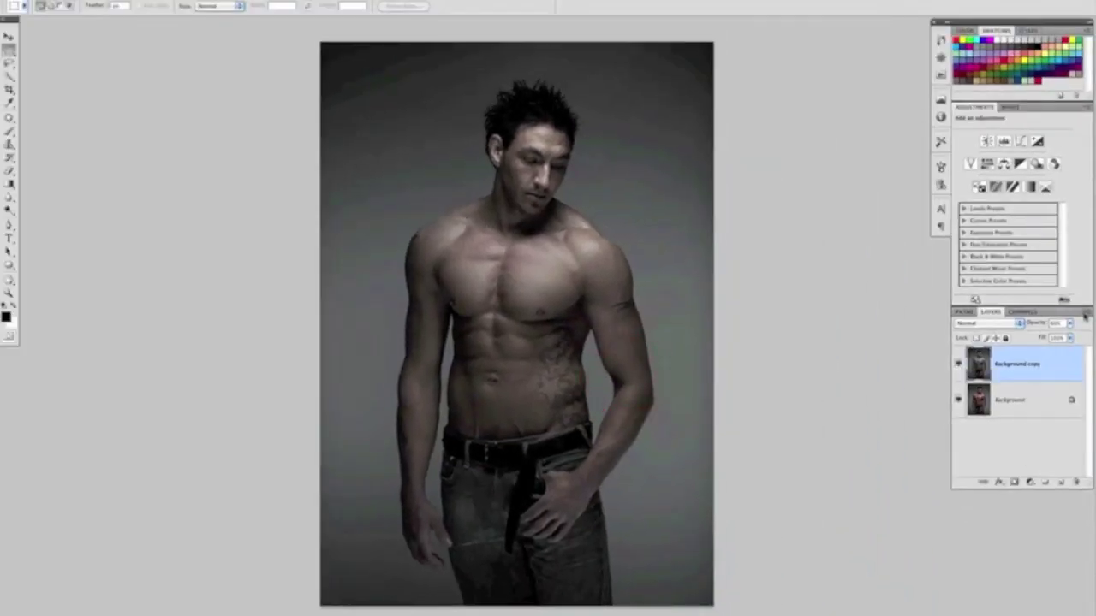
Flatten the muted-colour effect into the image and duplicate the resulting Background layer.
click(1085, 313)
click(999, 544)
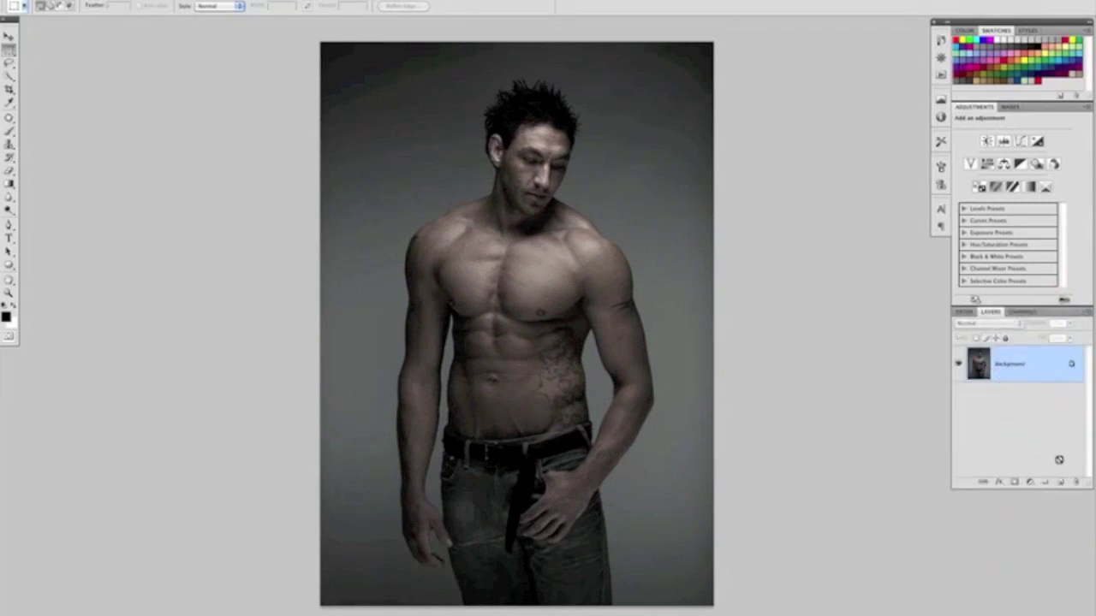
drag(1060, 483, 1060, 484)
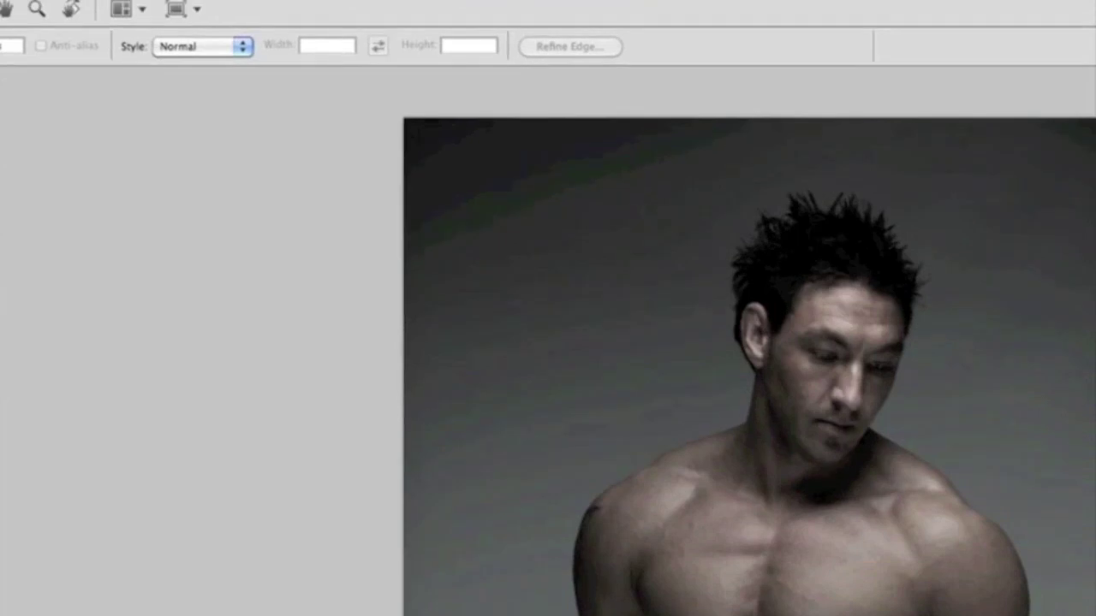
Apply a High Pass filter with a radius of 6.0 pixels to the duplicate layer.
click(248, 2)
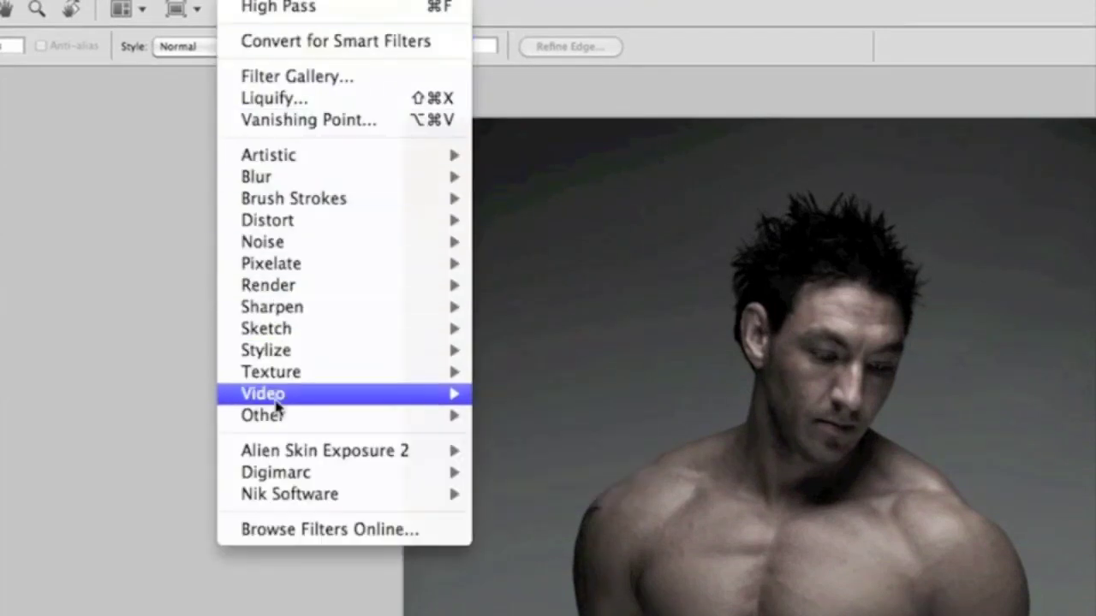
mouse_move(281, 417)
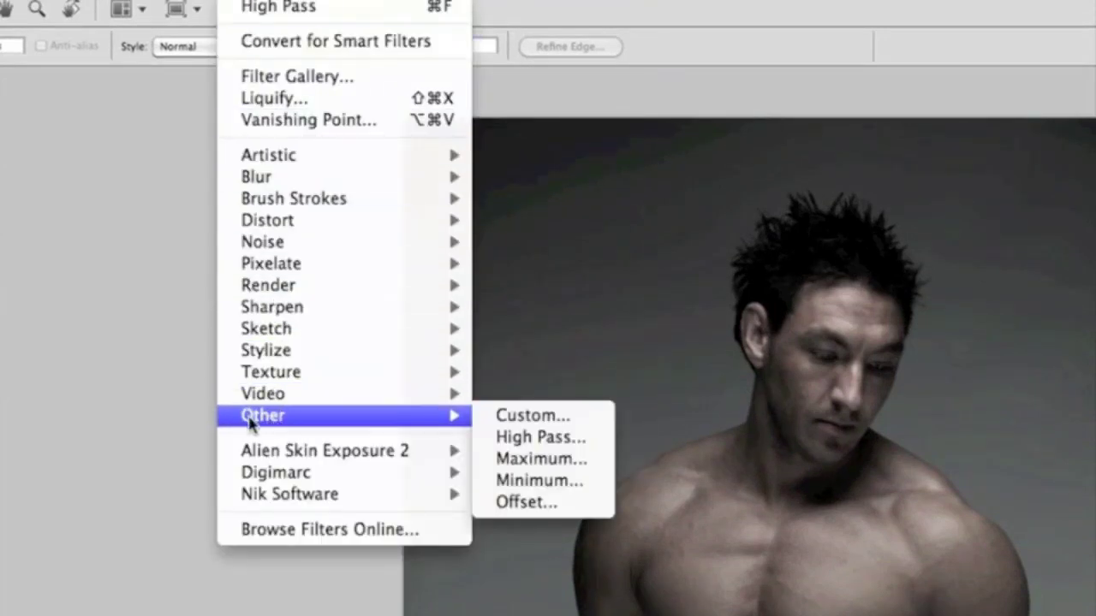
click(549, 438)
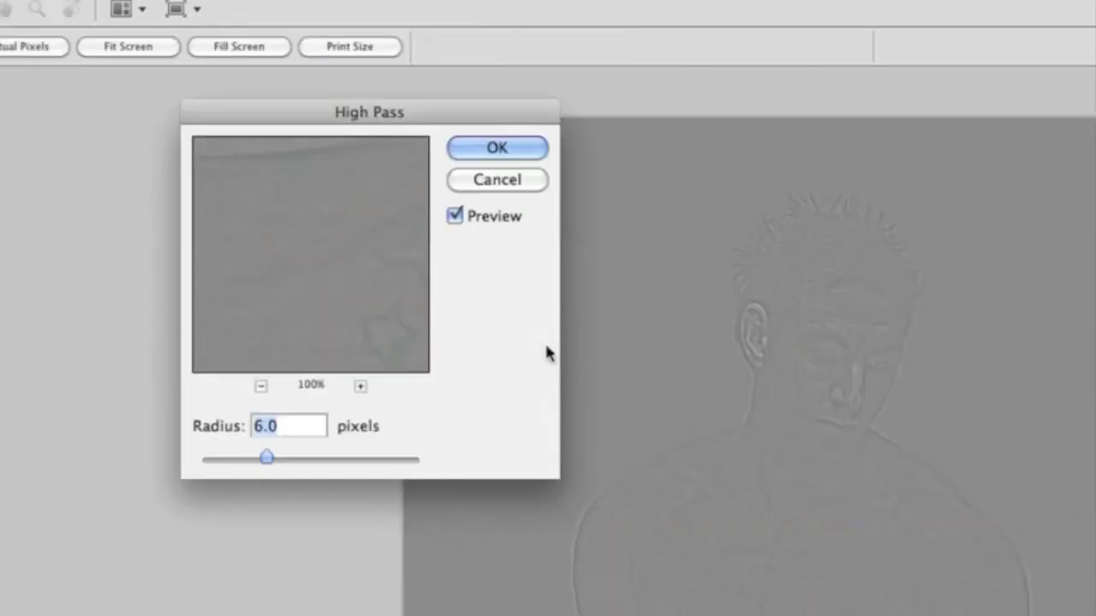
drag(411, 113, 332, 223)
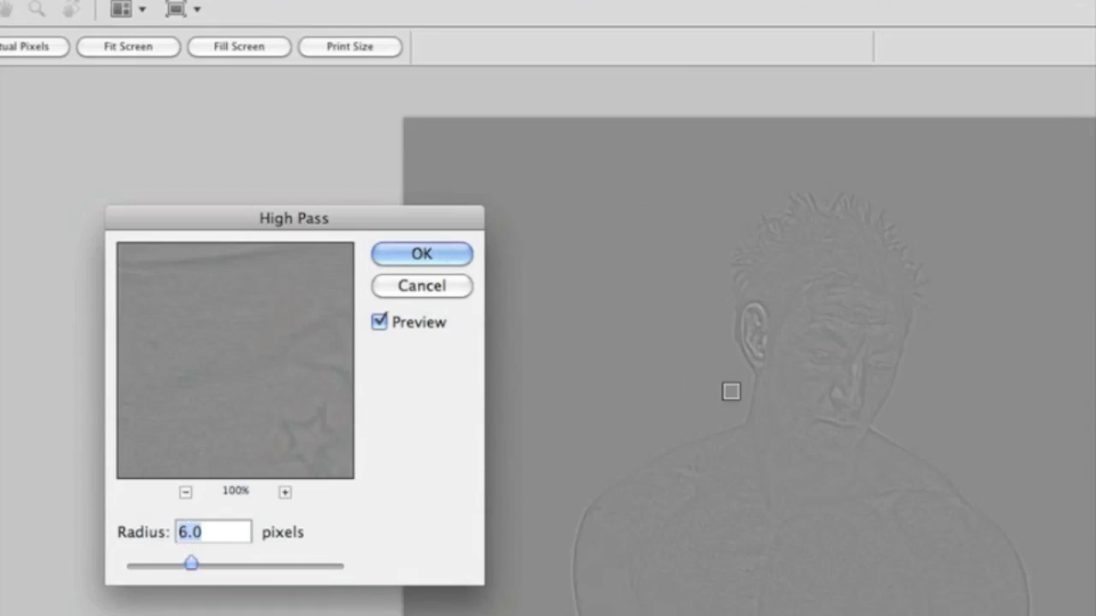
drag(374, 223, 458, 144)
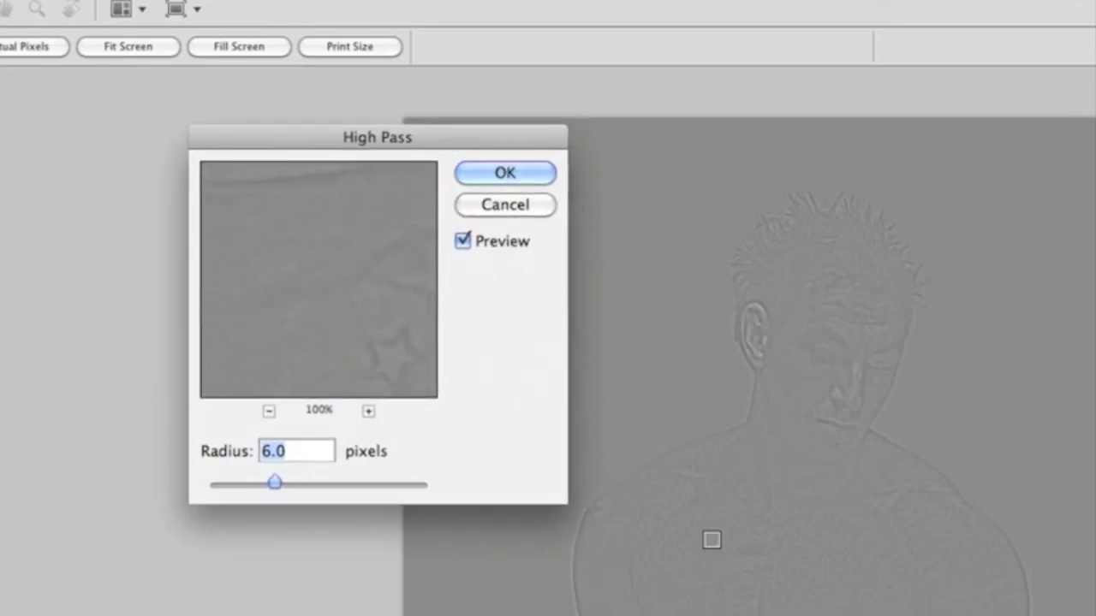
drag(813, 511, 765, 380)
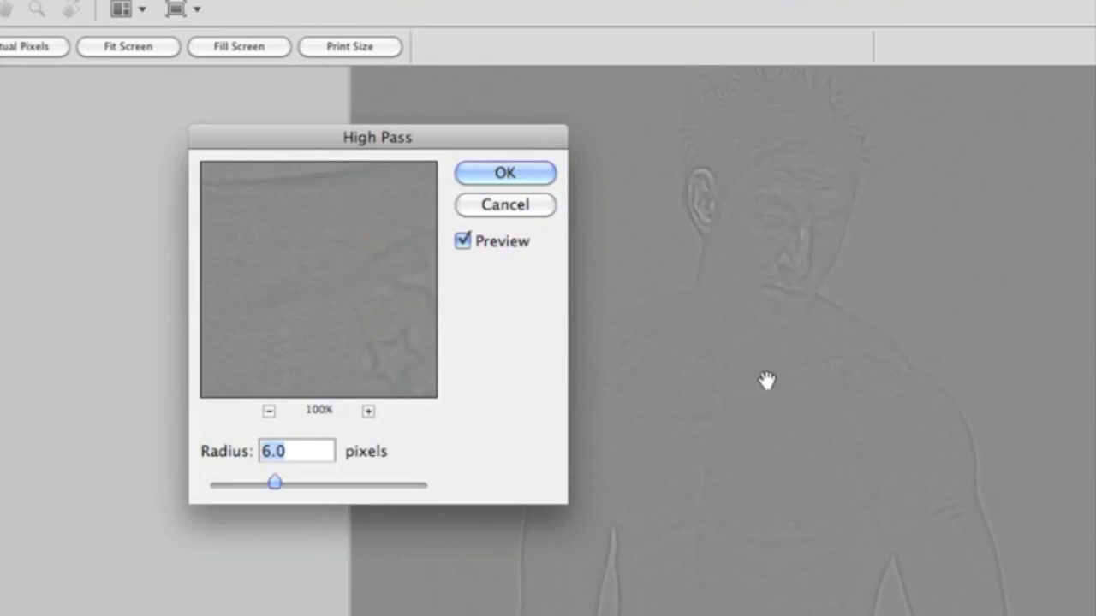
mouse_move(289, 484)
mouse_down()
mouse_move(423, 488)
mouse_move(209, 488)
mouse_move(274, 488)
mouse_up()
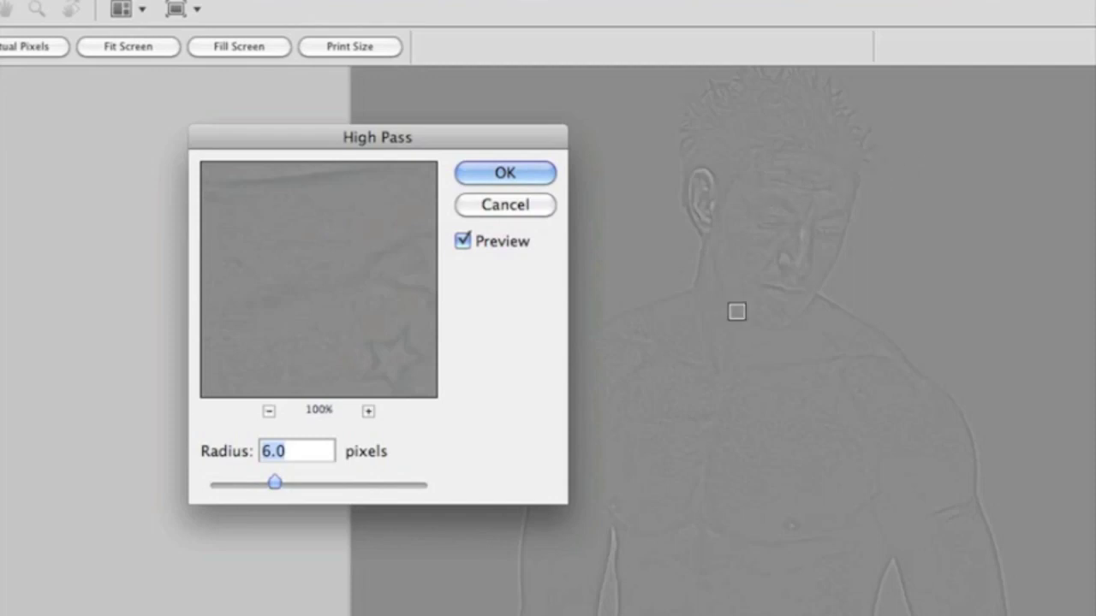
click(505, 175)
key(m)
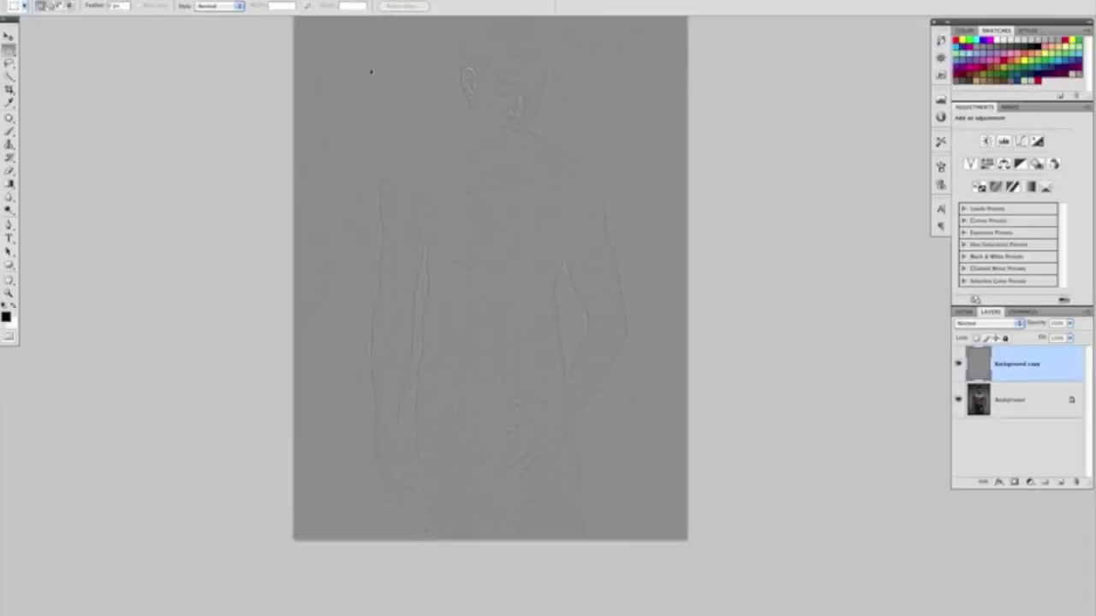
Set the High Pass layer's blend mode to Hard Light.
drag(428, 124, 608, 253)
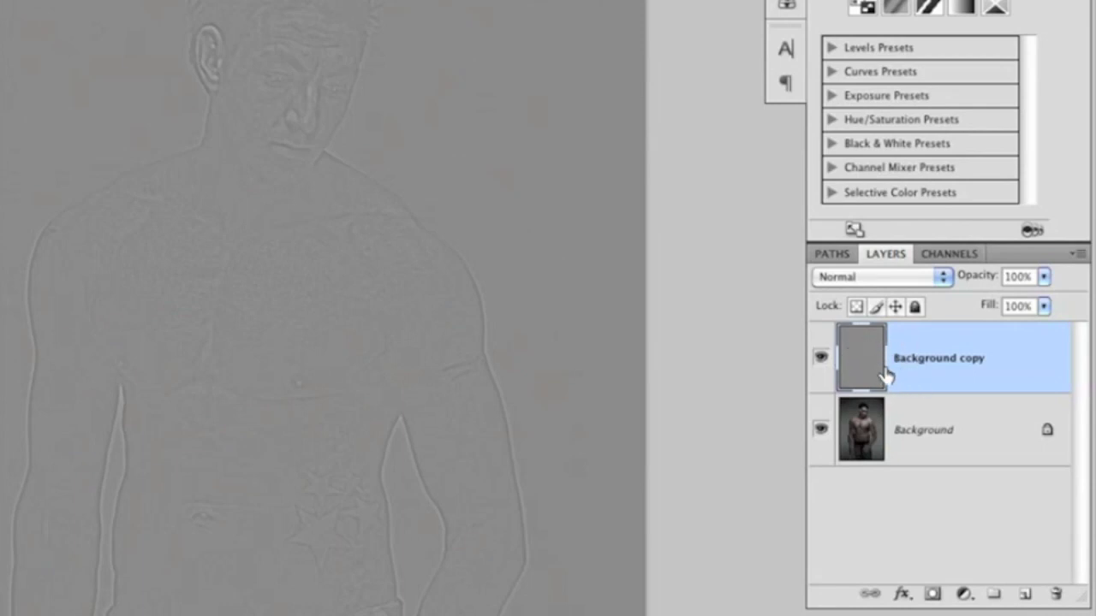
click(943, 276)
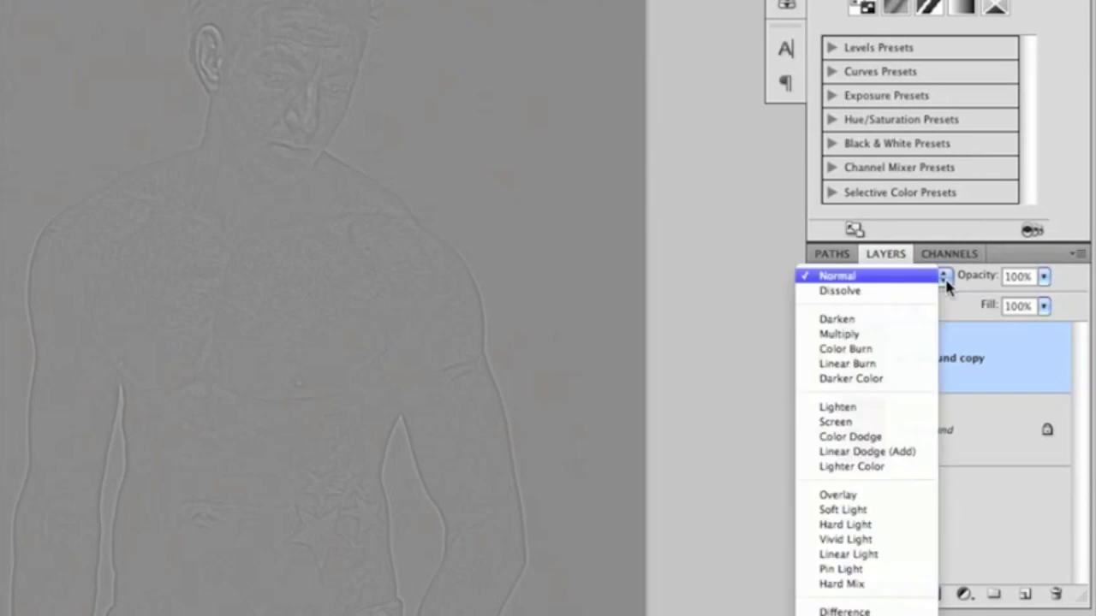
click(843, 524)
drag(354, 188, 510, 281)
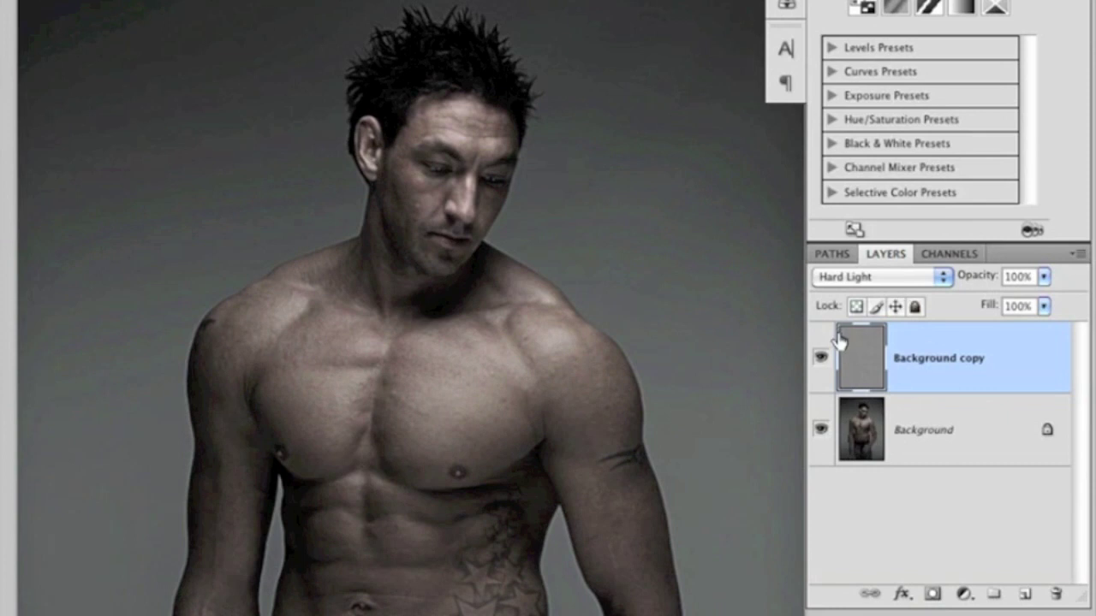
Compare the skin and muscle detail with the Hard Light layer shown and hidden.
click(822, 361)
click(822, 361)
click(822, 361)
click(822, 362)
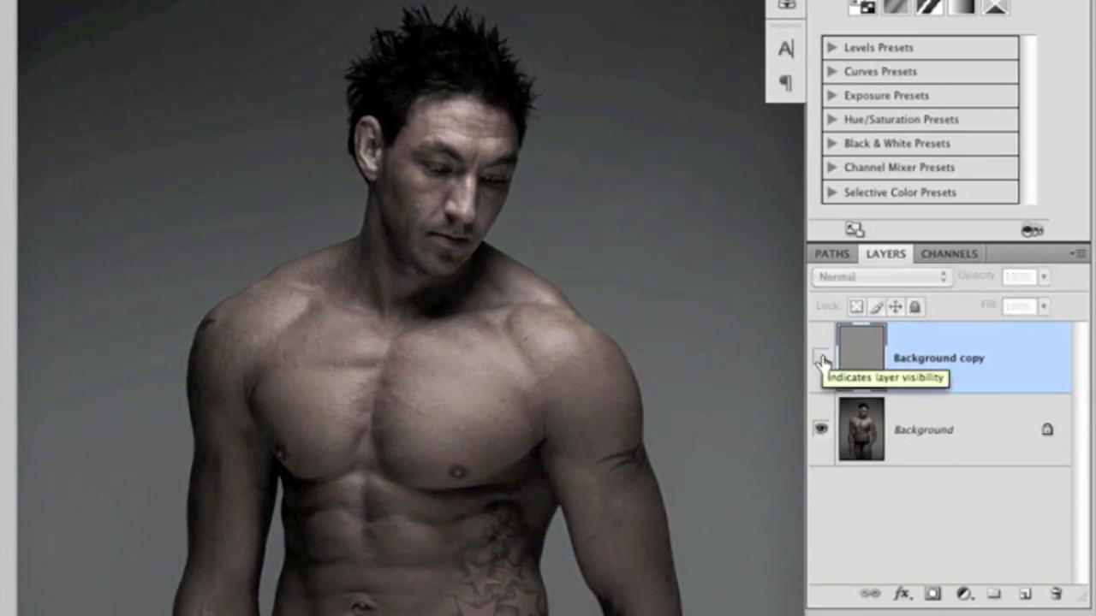
click(822, 361)
click(822, 361)
click(822, 362)
click(821, 362)
click(822, 361)
click(822, 361)
click(822, 361)
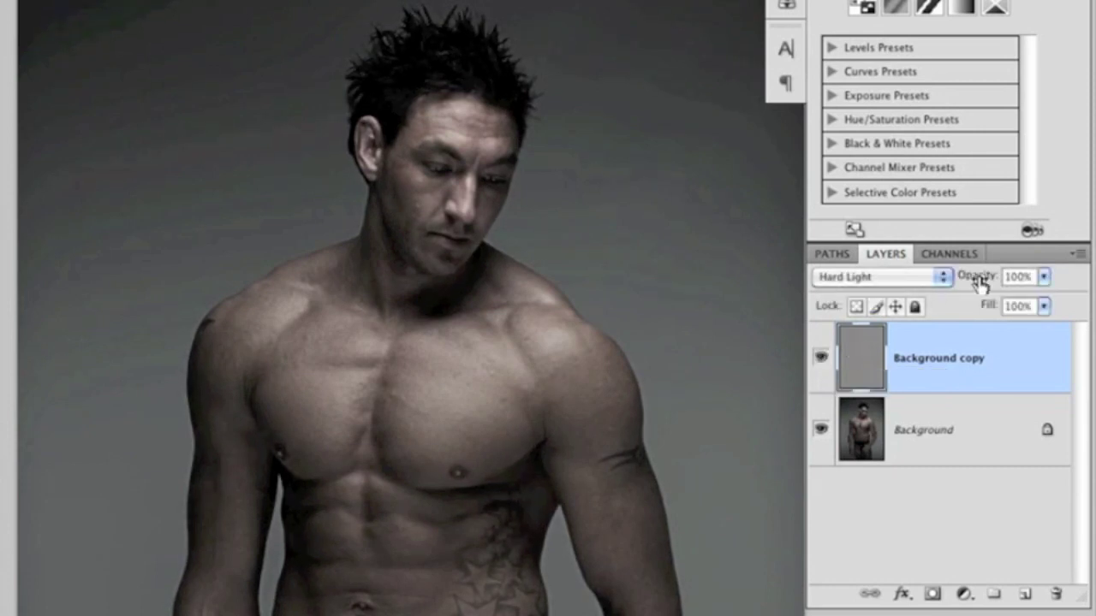
Reduce the Hard Light layer's opacity to 60% and check the portrait with and without it.
drag(982, 289, 937, 286)
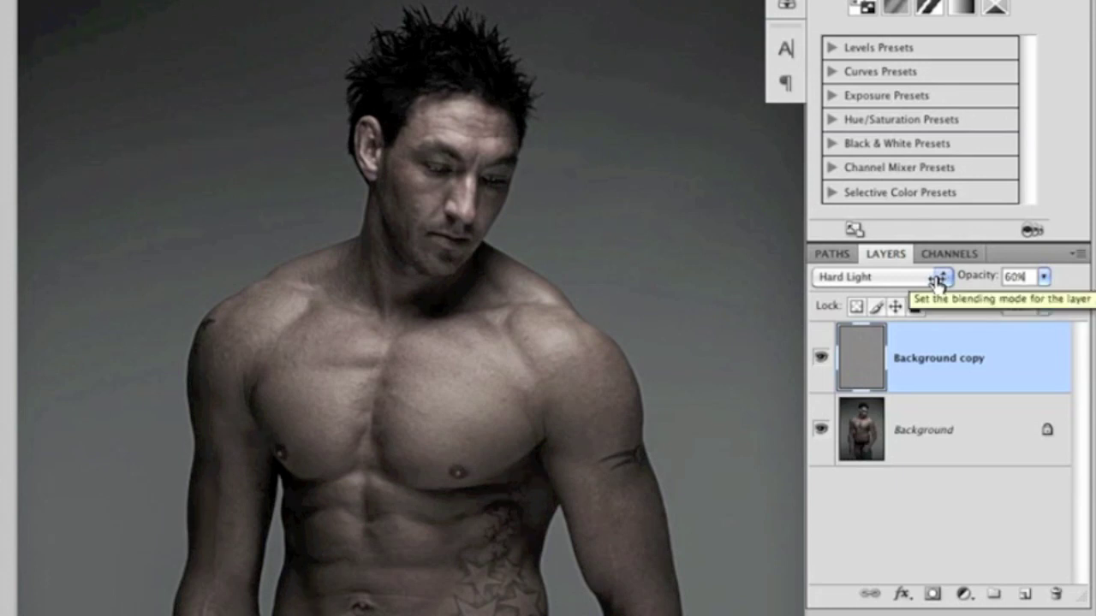
click(822, 359)
click(821, 360)
click(821, 359)
click(822, 360)
click(821, 360)
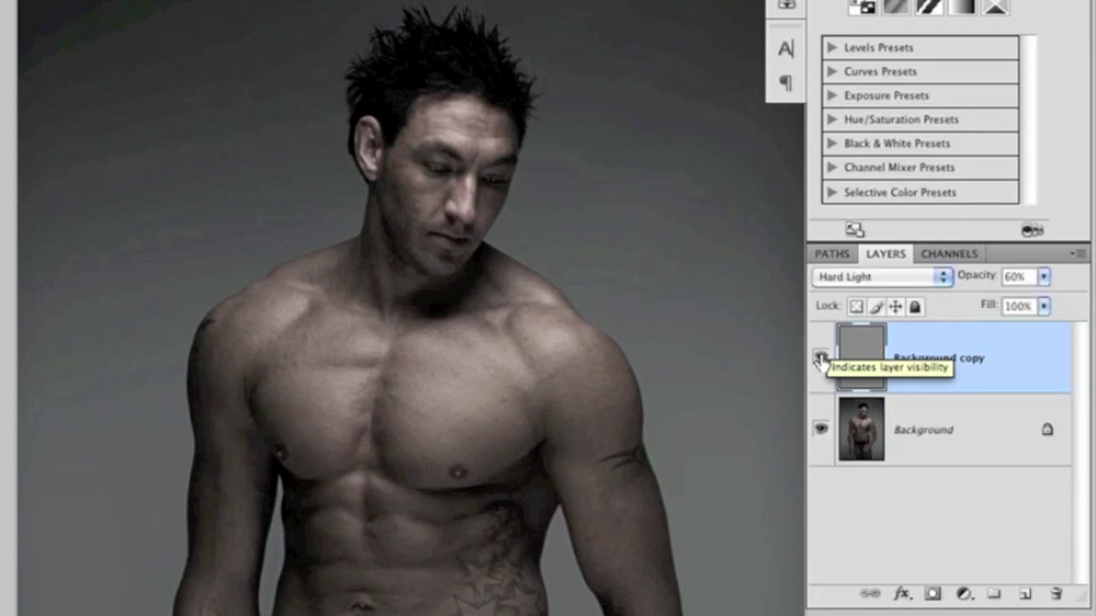
drag(822, 396, 561, 314)
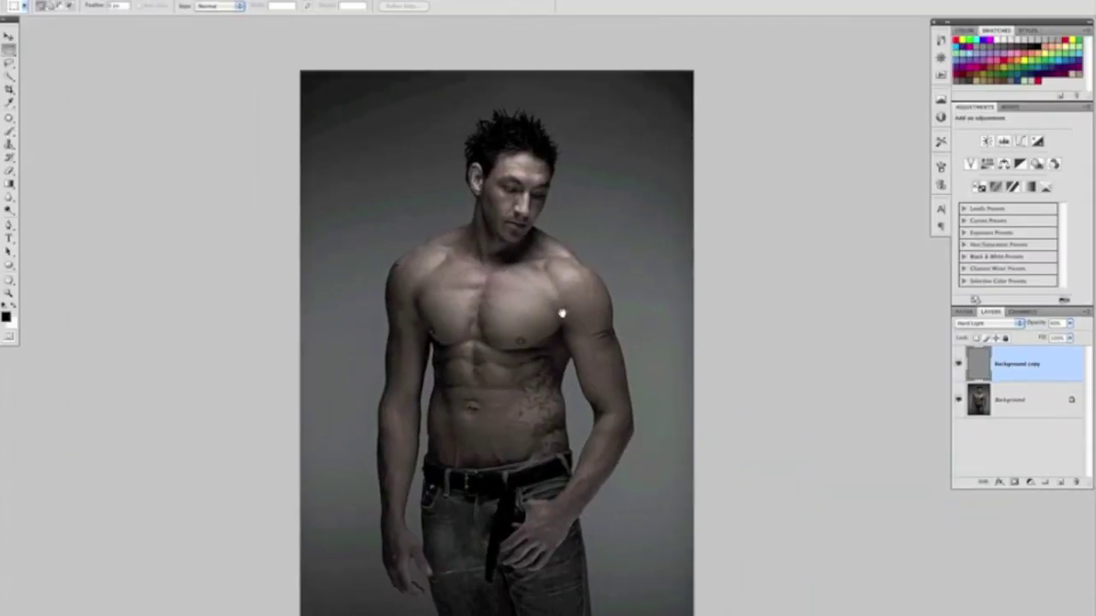
Flatten the sharpening layer into the image and take a history snapshot of the retouched portrait.
key(Delete)
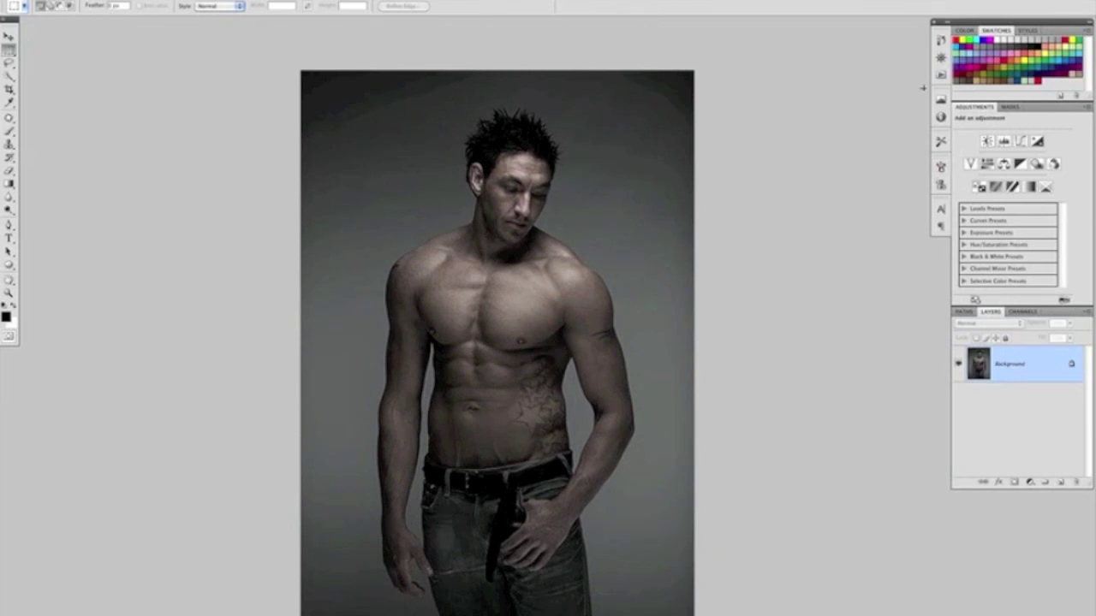
drag(455, 309, 475, 326)
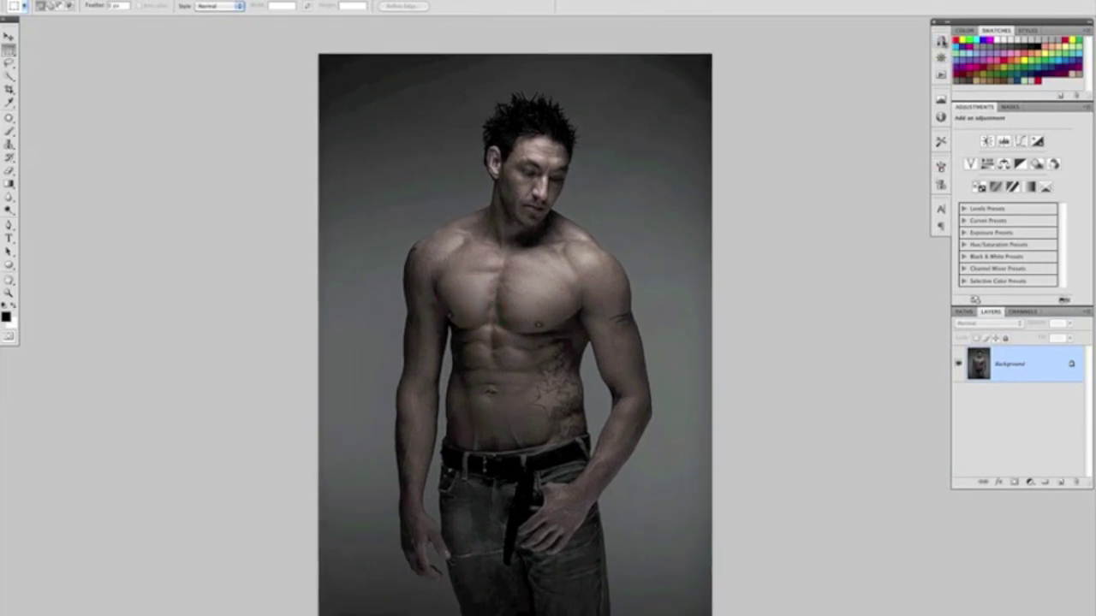
click(941, 40)
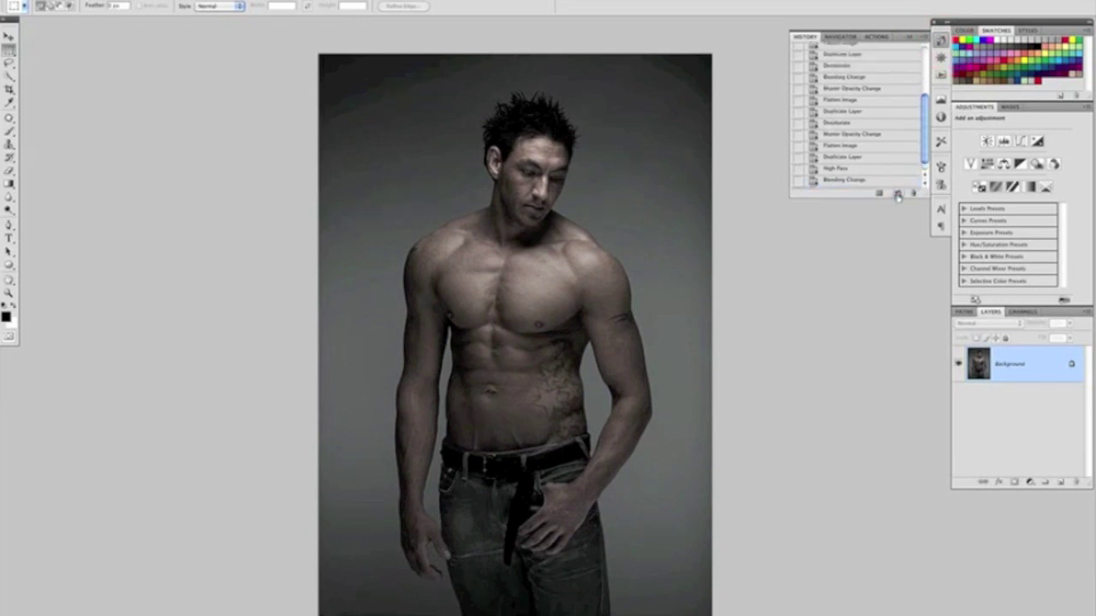
drag(929, 159, 928, 69)
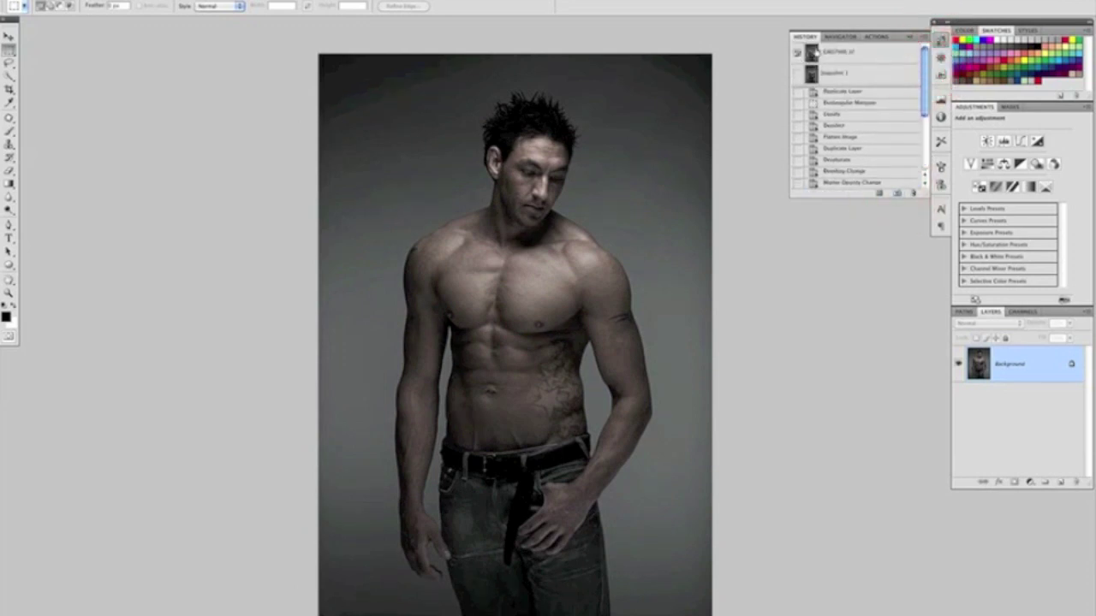
Compare the original opening state of the photo with the retouched snapshot in the history.
click(814, 51)
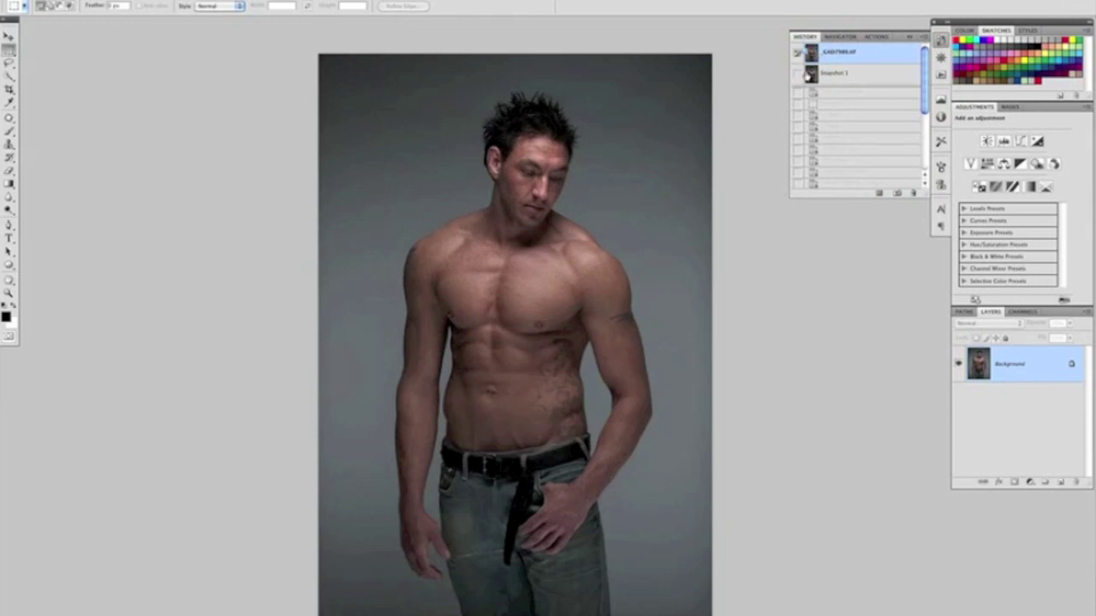
click(811, 74)
click(810, 51)
click(812, 74)
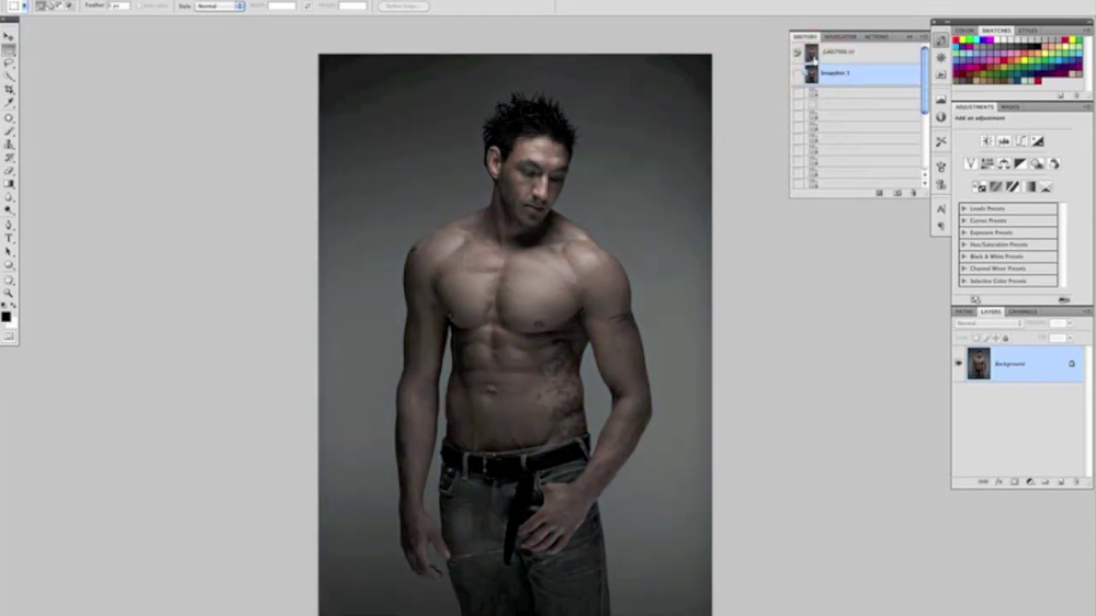
click(810, 51)
click(812, 74)
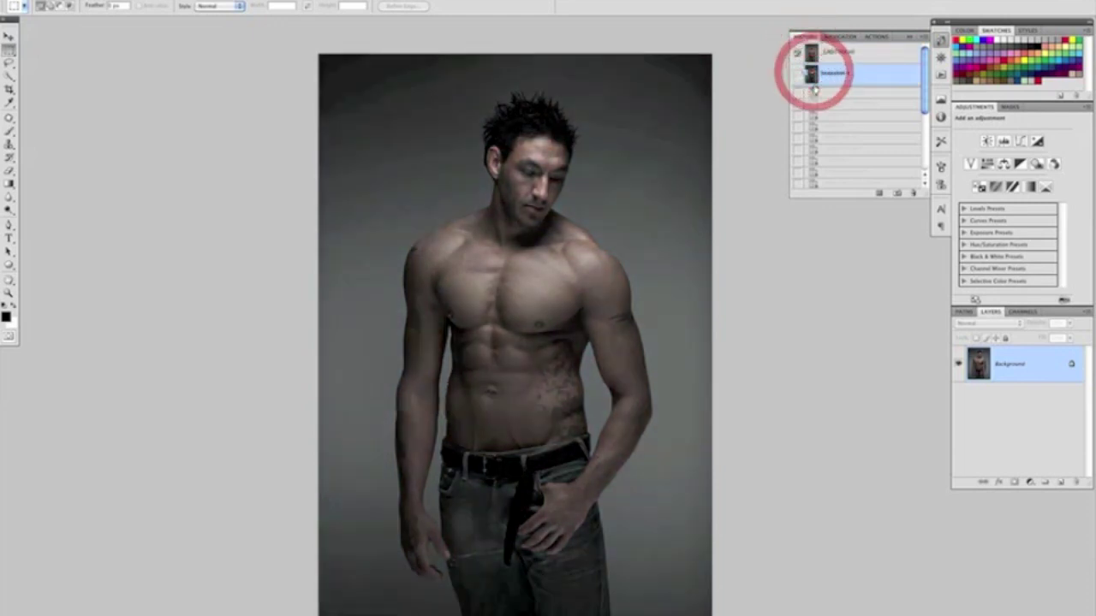